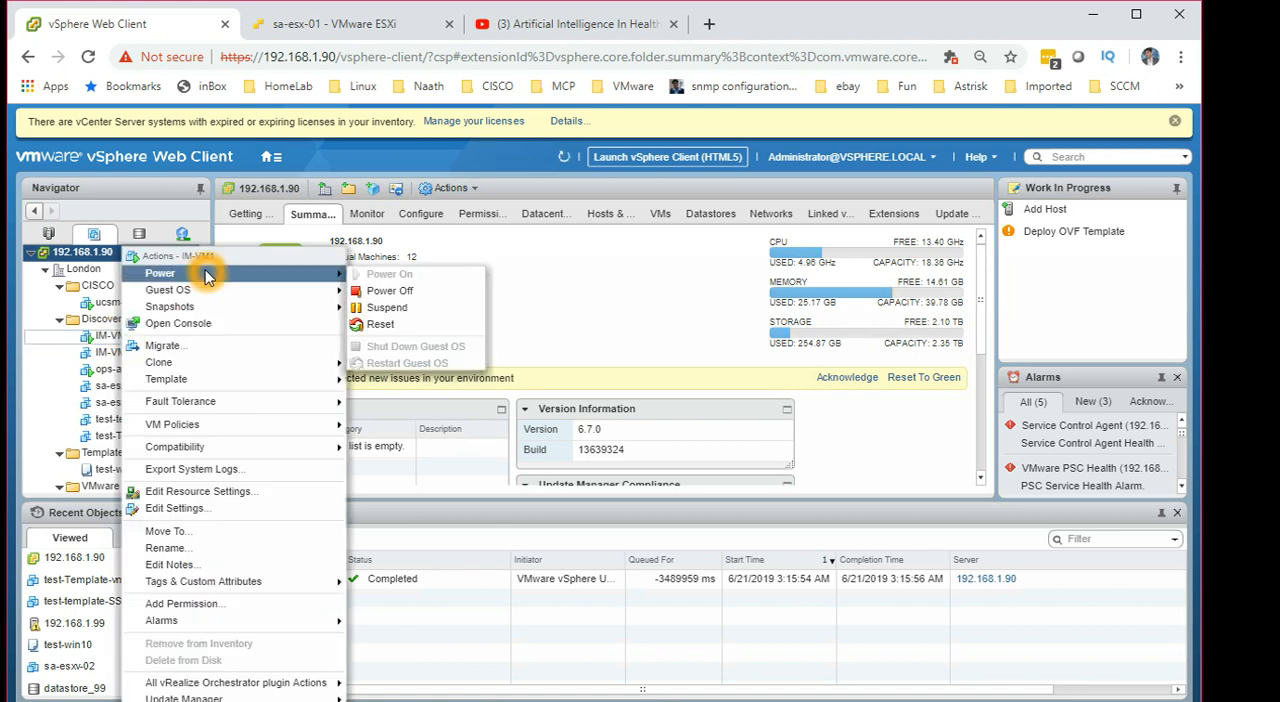
# Step: Start cloning IM-VM1 to a virtual machine named Clone-IM-VM1 in London's Discovered virtual machine folder
pyautogui.click(224, 366)
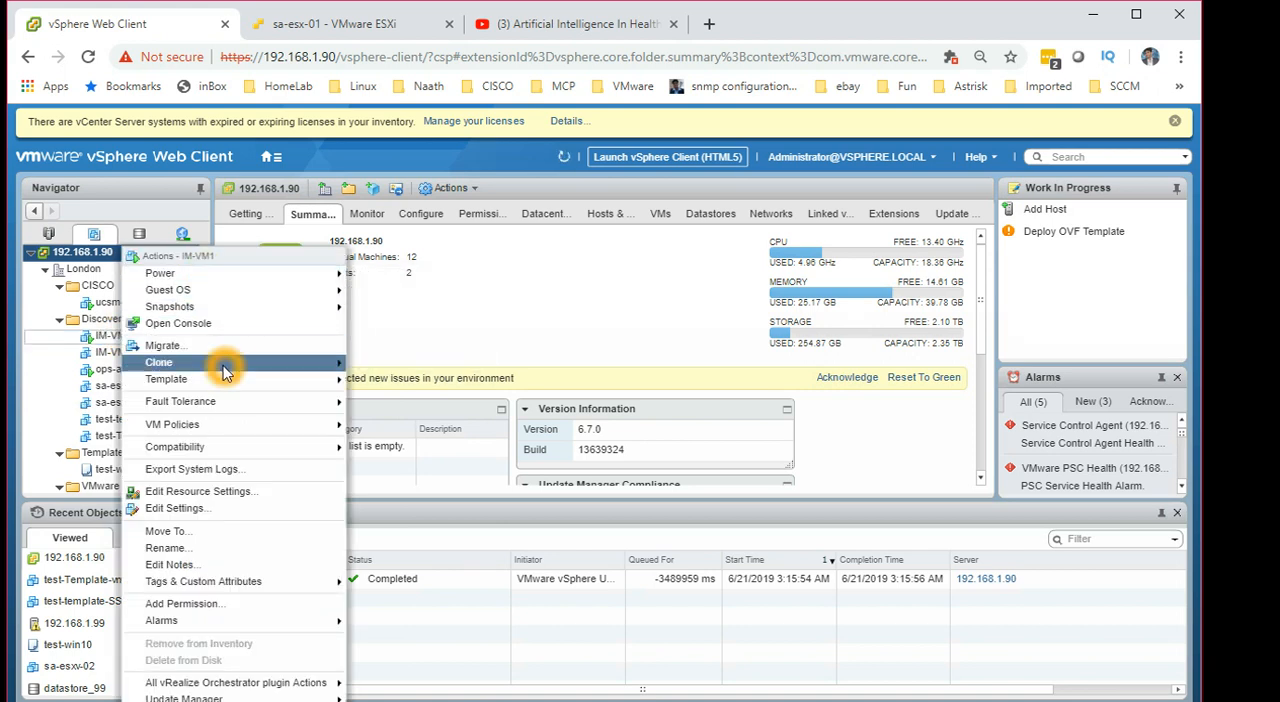
pyautogui.click(425, 364)
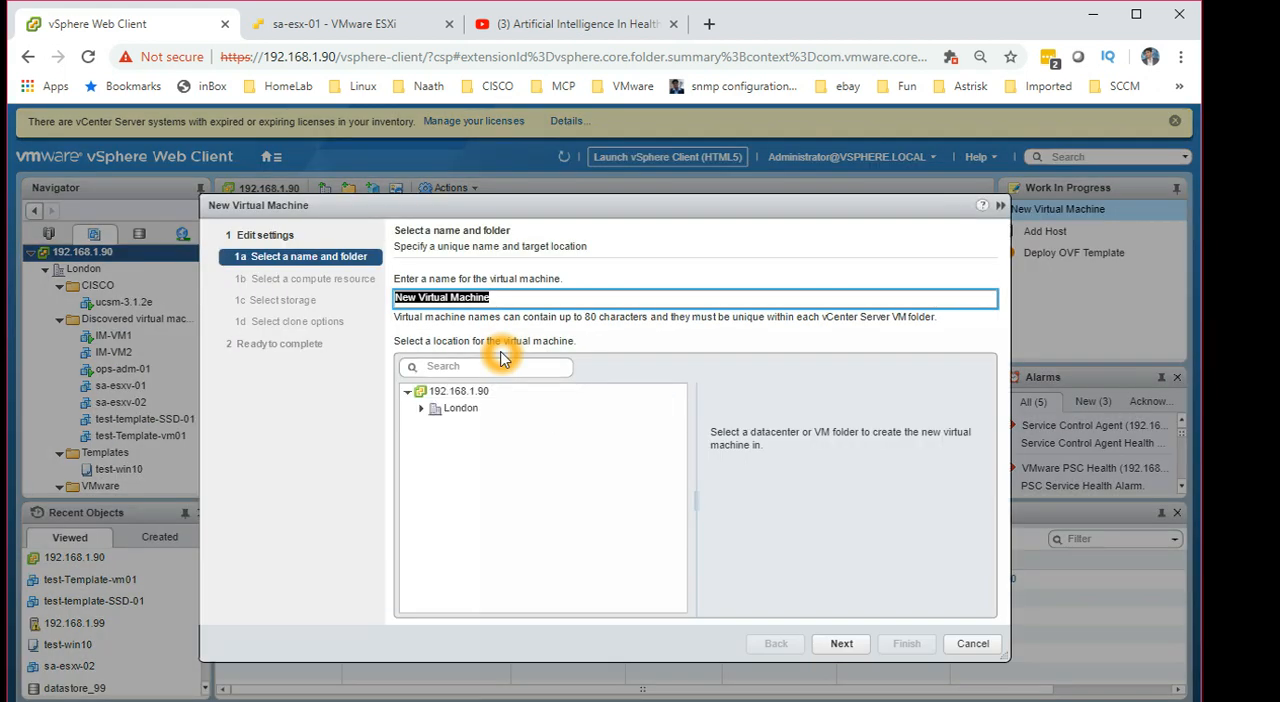
pyautogui.press('BackSpace')
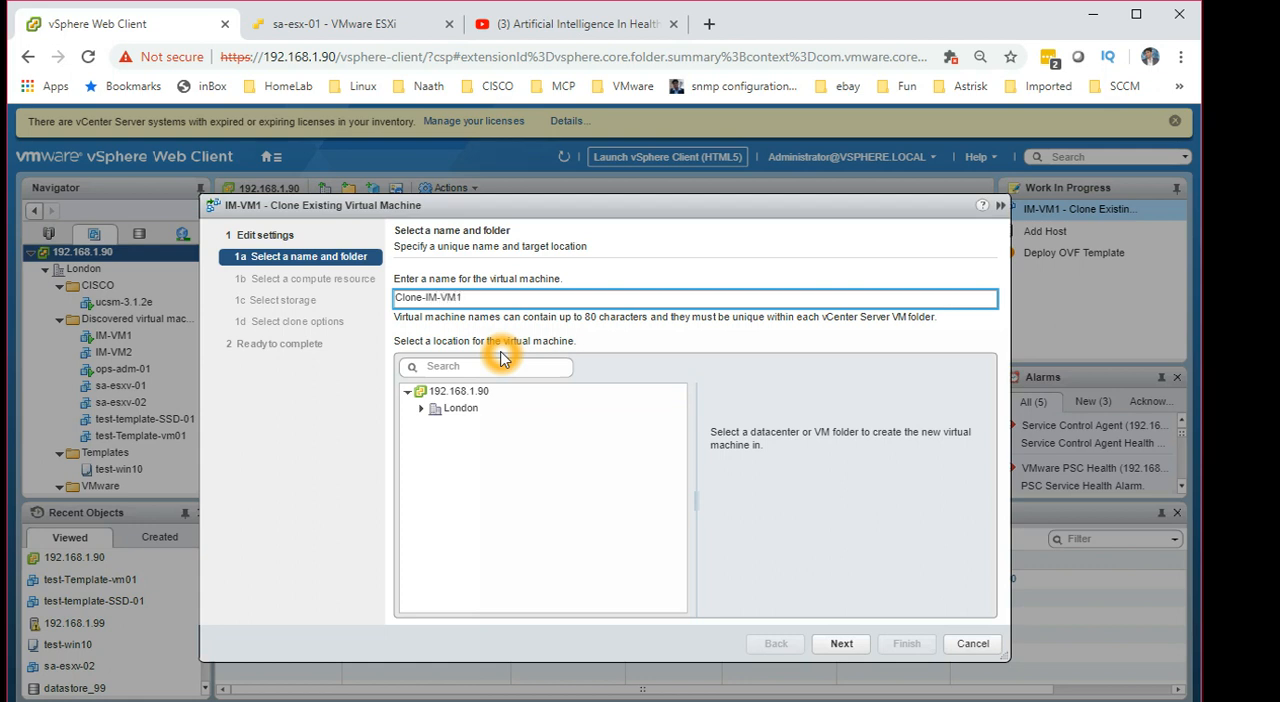
pyautogui.click(421, 408)
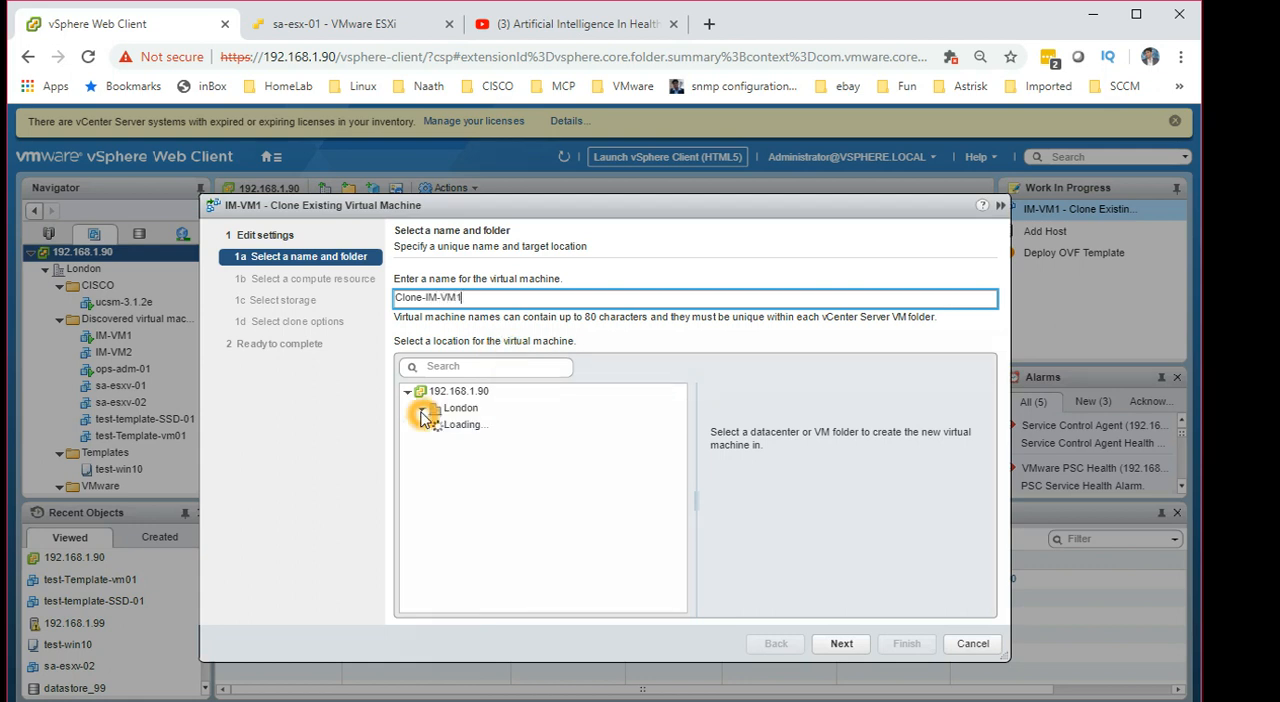
pyautogui.click(487, 442)
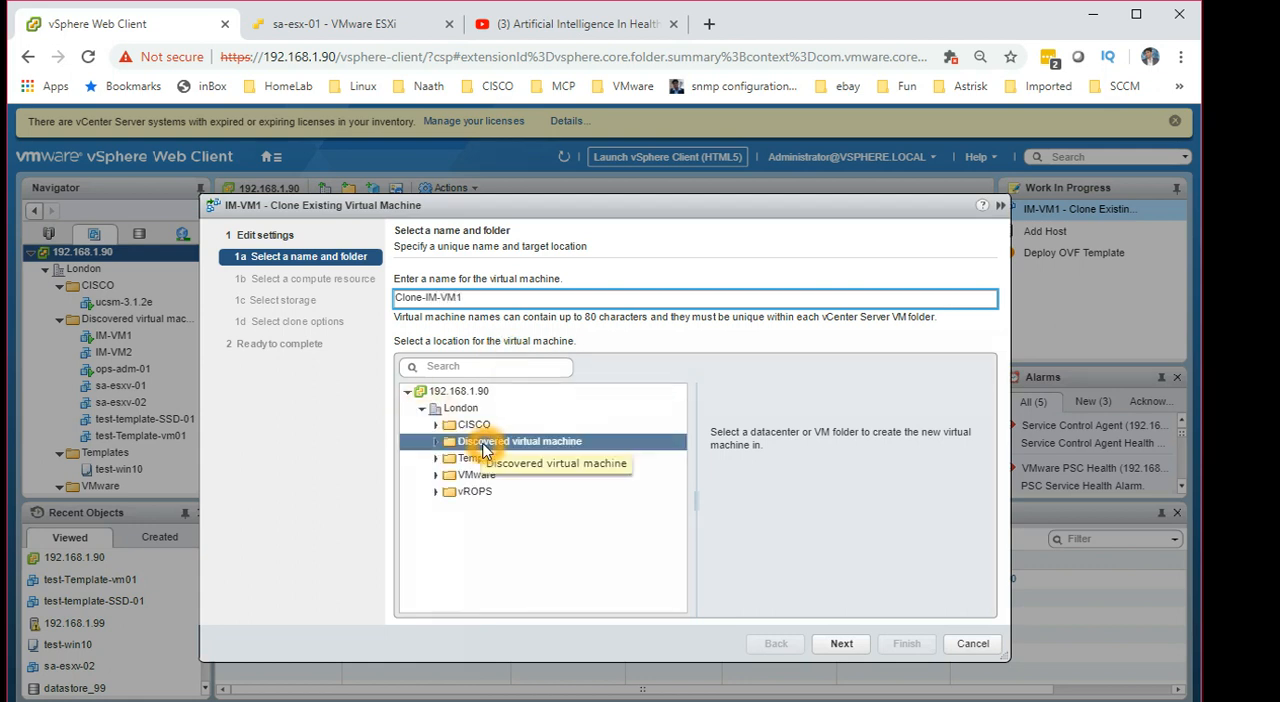
pyautogui.click(842, 645)
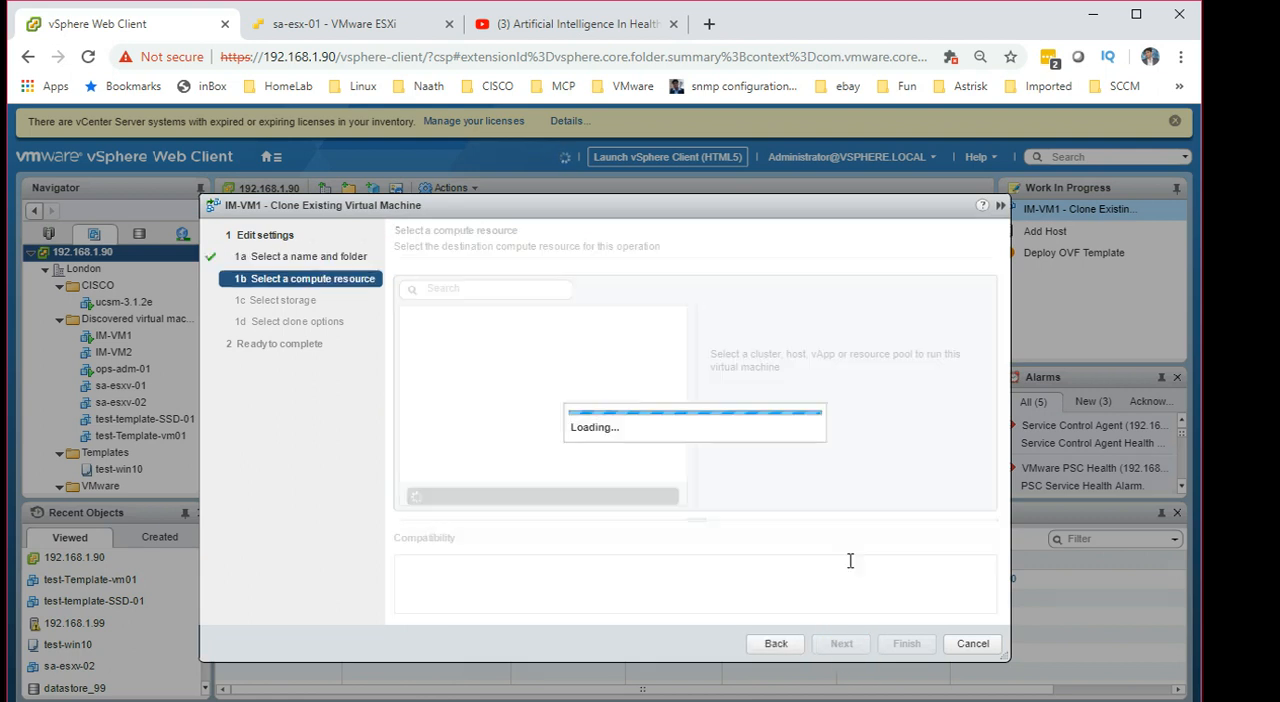
# Step: Choose host 192.168.1.99 in the SA-London cluster as the clone's compute resource
pyautogui.click(499, 466)
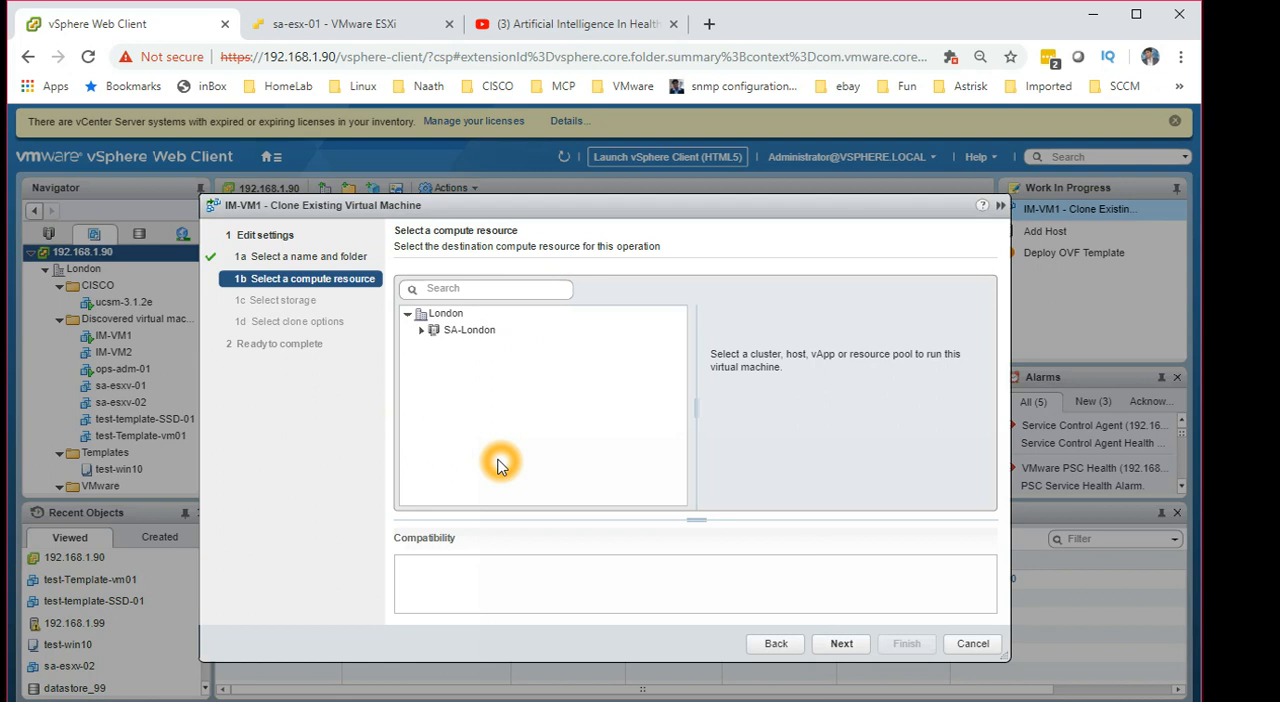
pyautogui.click(421, 330)
pyautogui.click(502, 366)
pyautogui.click(502, 368)
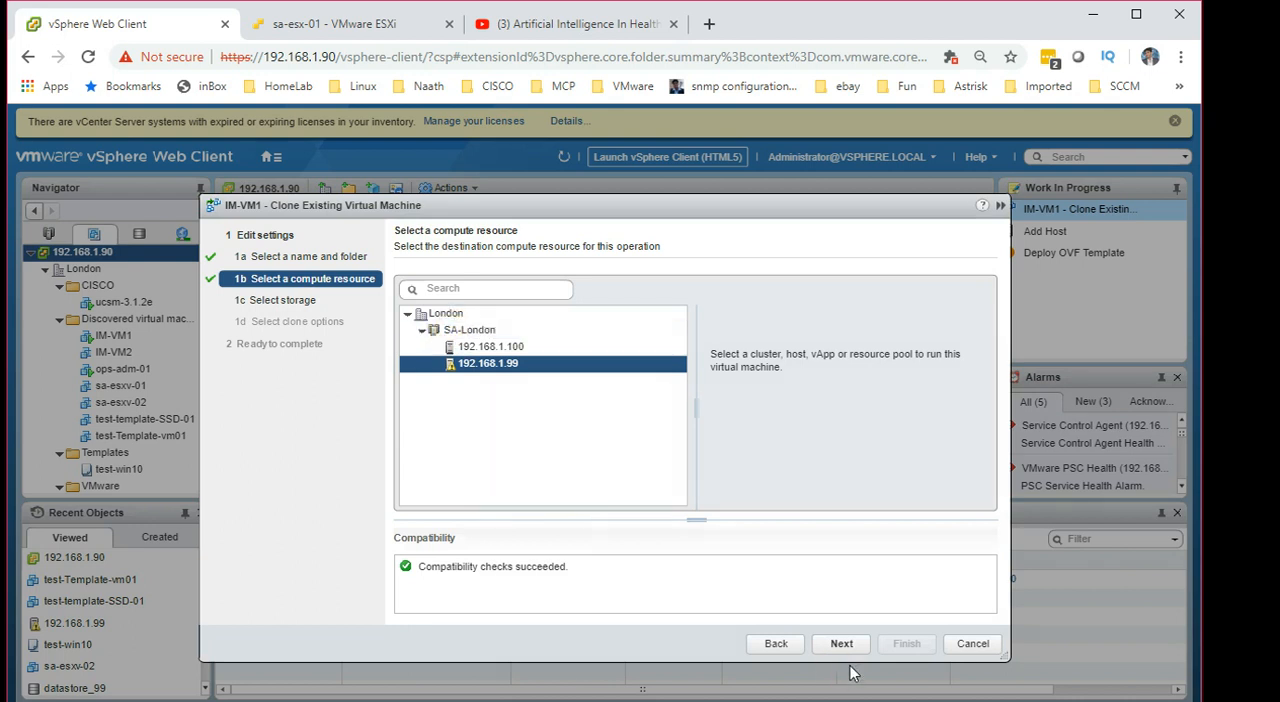
pyautogui.click(474, 372)
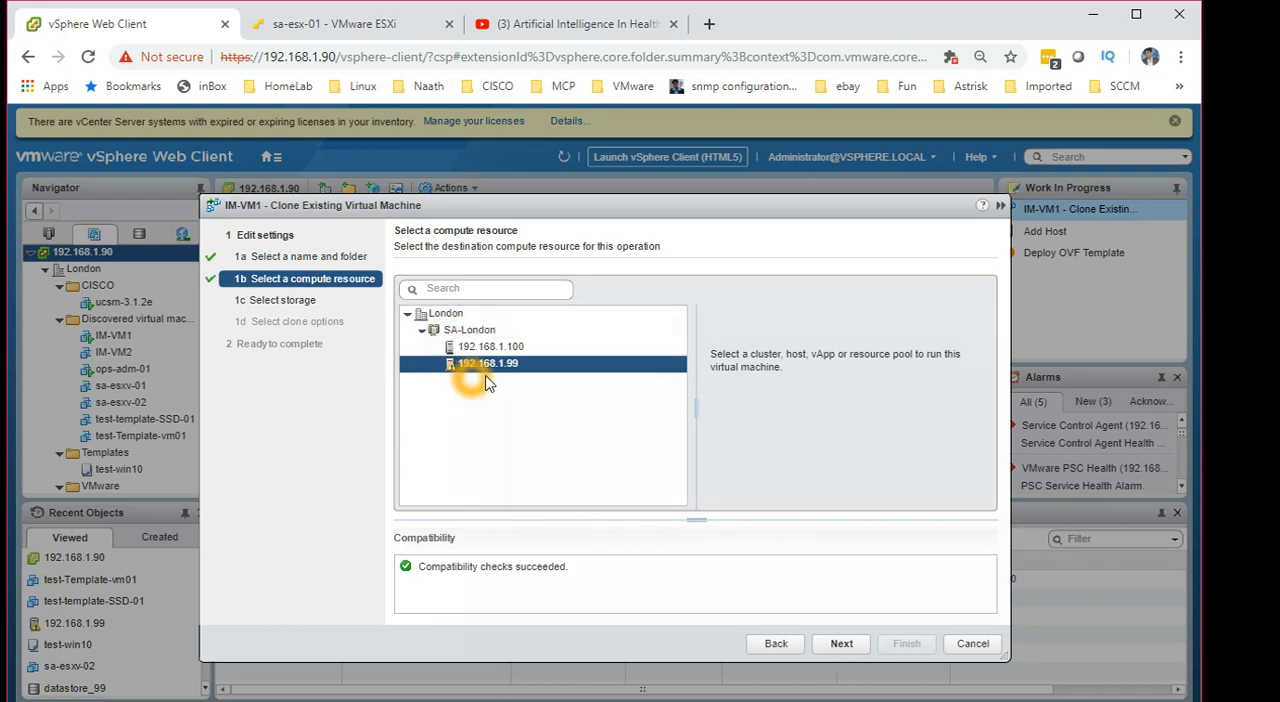
pyautogui.click(858, 645)
pyautogui.click(853, 648)
# Step: Store the clone on datastore_99 in the same disk format as the source and proceed to the final summary
pyautogui.click(588, 508)
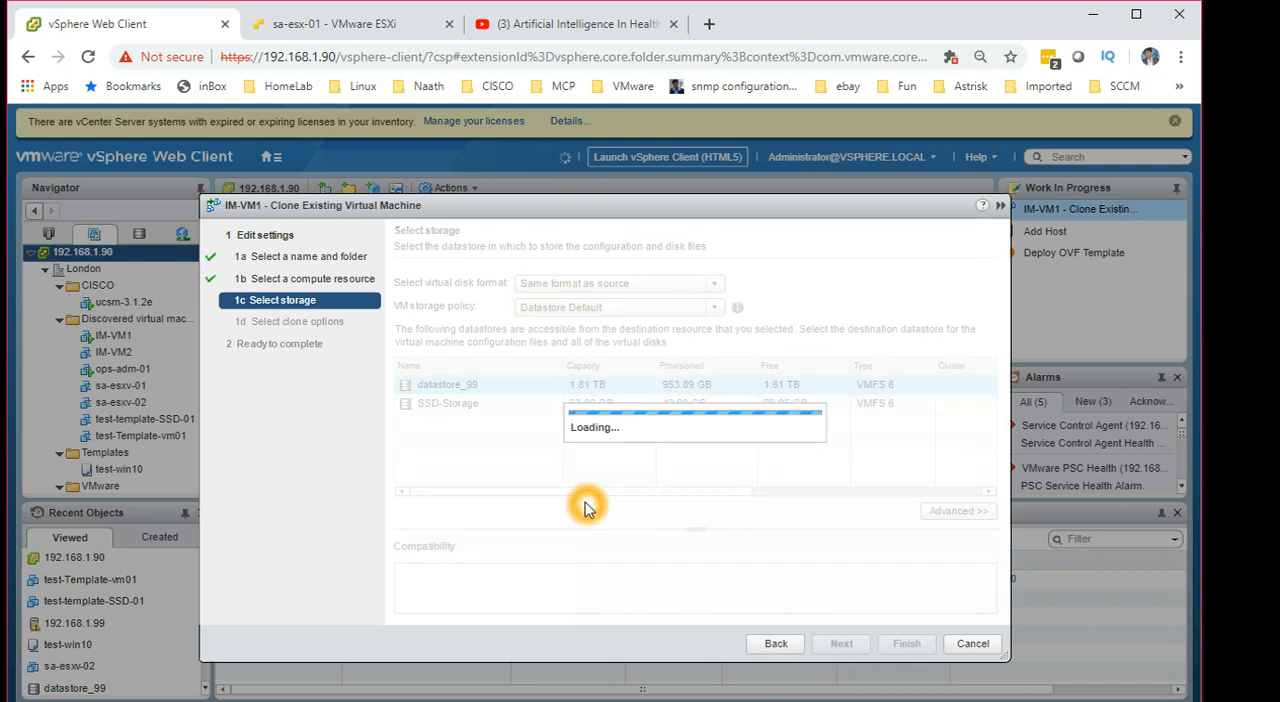
pyautogui.click(472, 393)
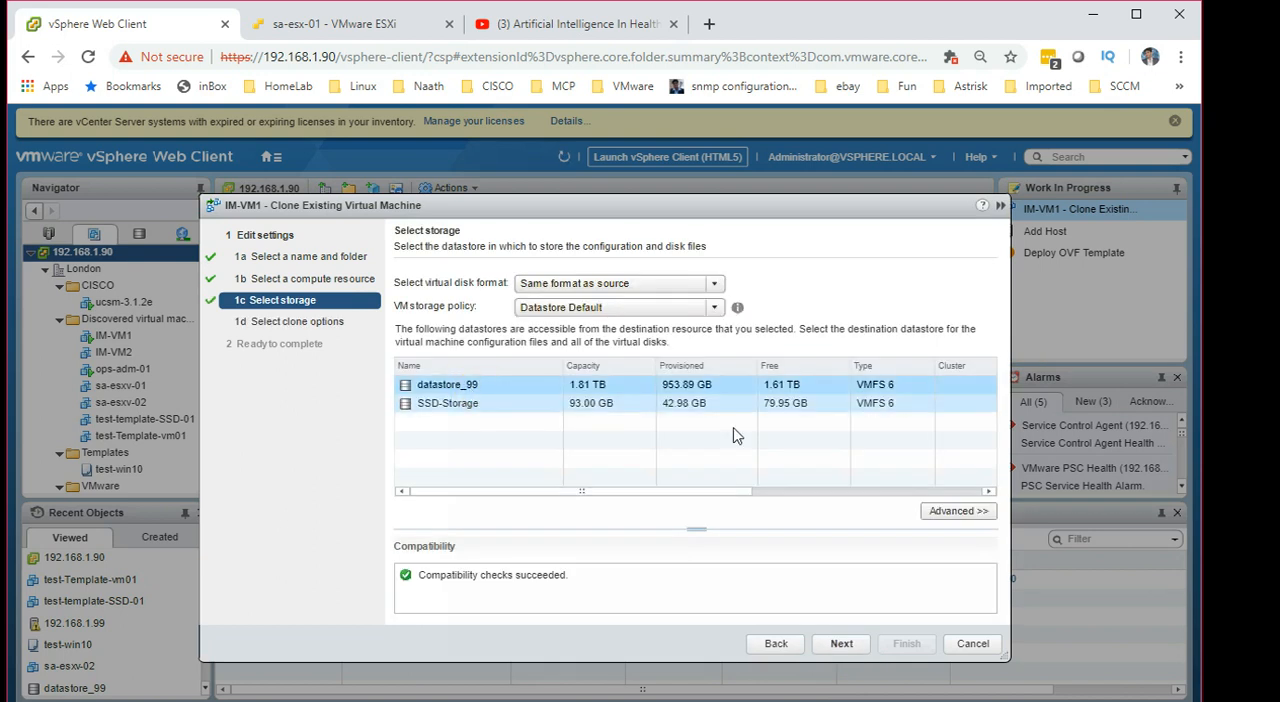
pyautogui.click(848, 646)
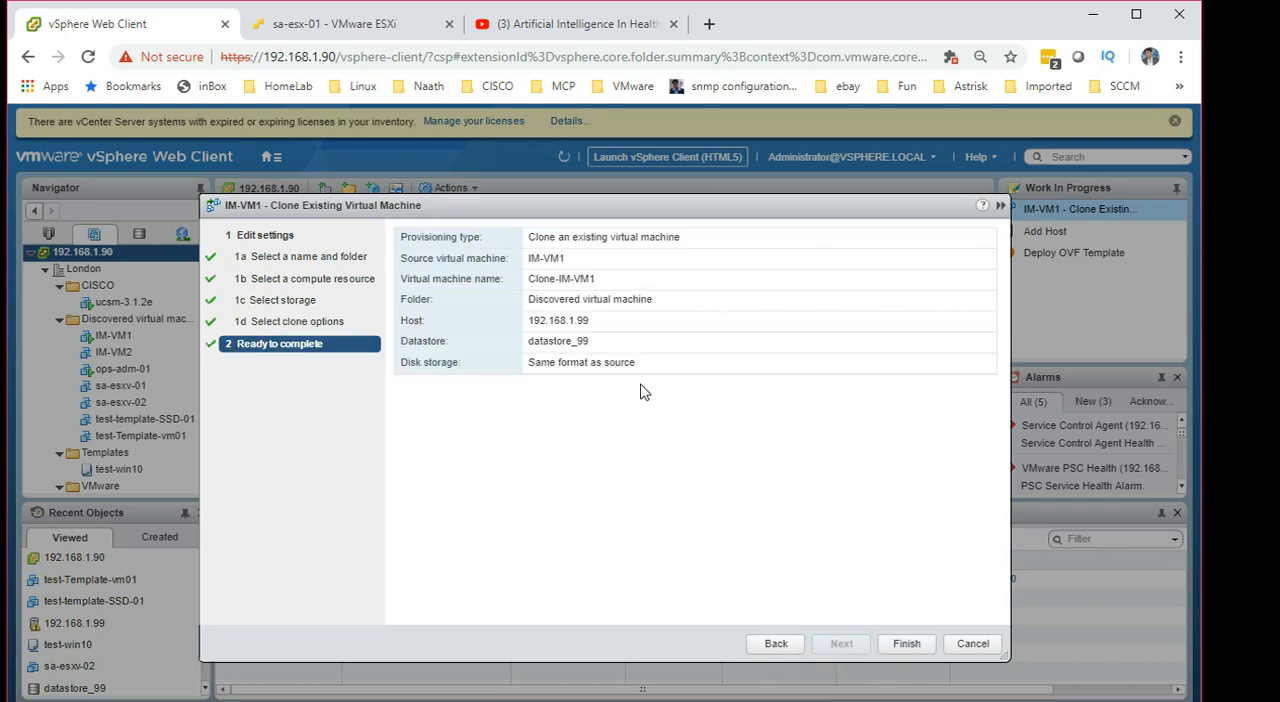
# Step: Review the source and new virtual machine names in the summary and finish cloning IM-VM1
pyautogui.click(523, 264)
pyautogui.click(562, 262)
pyautogui.moveTo(581, 260); pyautogui.dragTo(522, 259)
pyautogui.moveTo(629, 284); pyautogui.dragTo(479, 299)
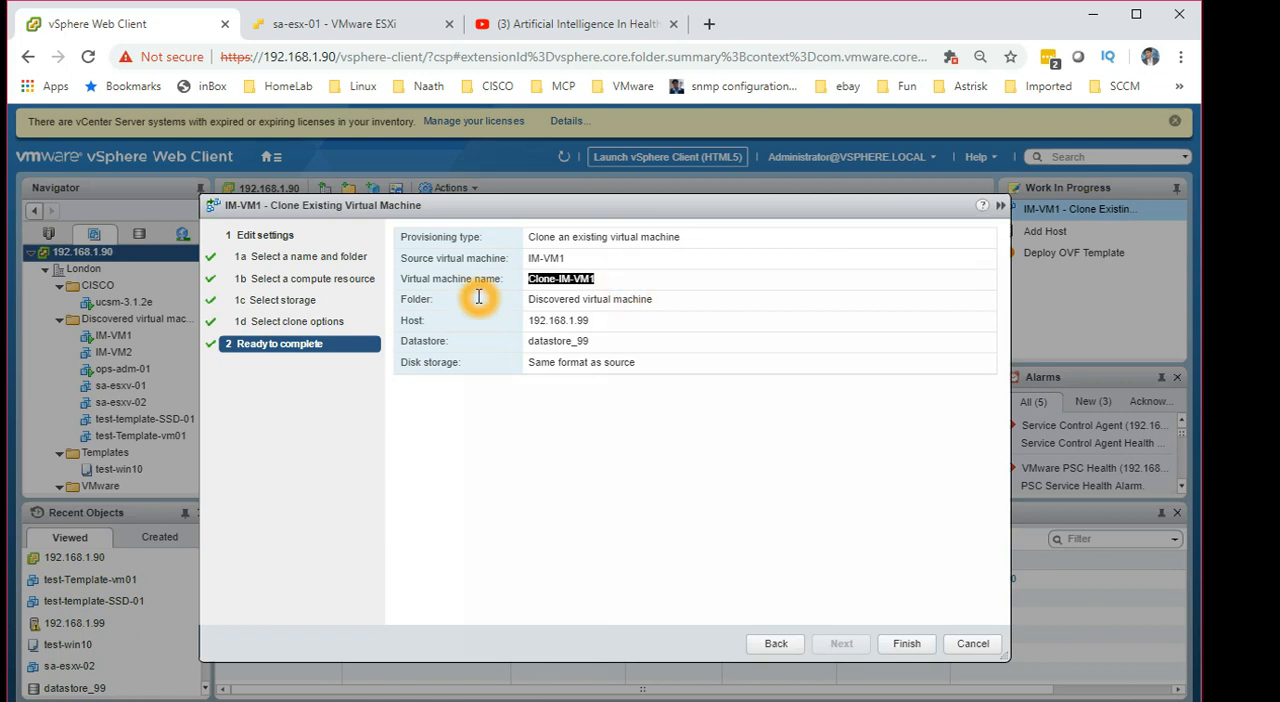
pyautogui.click(906, 643)
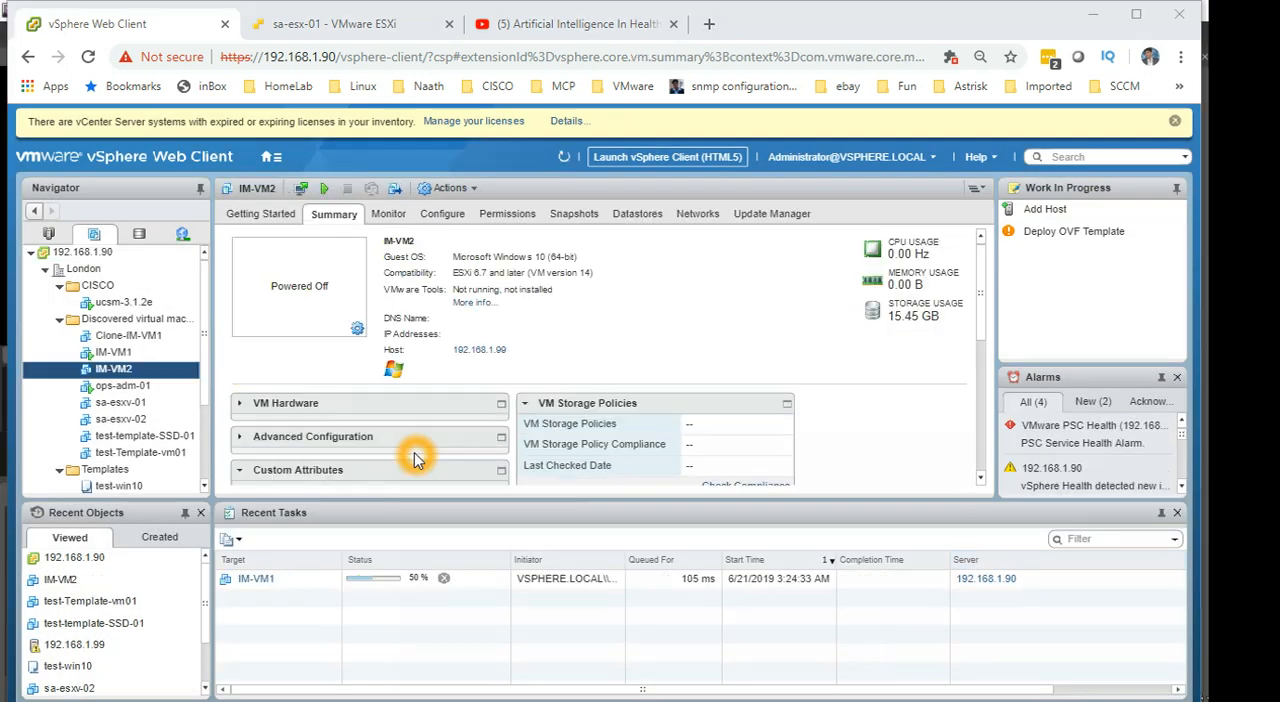
# Step: Start cloning the powered-off IM-VM2 to a template
pyautogui.click(431, 368)
pyautogui.click(176, 370)
pyautogui.click(165, 364)
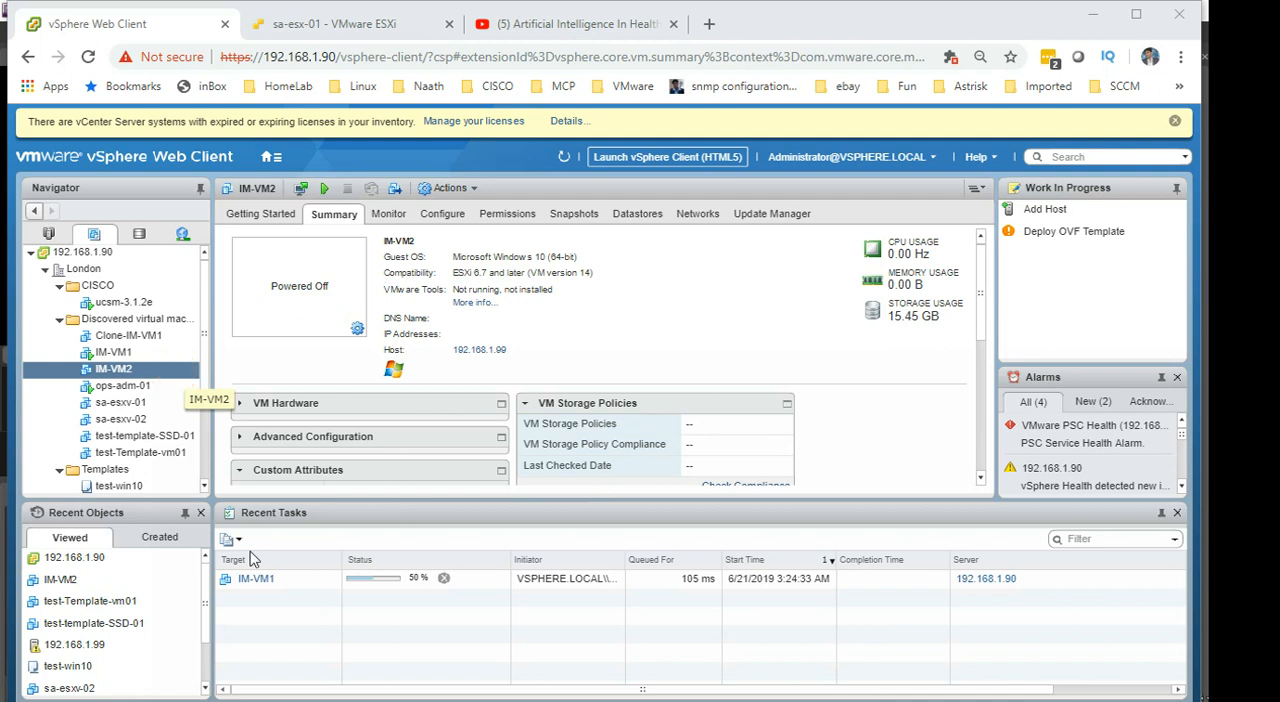
pyautogui.click(157, 376)
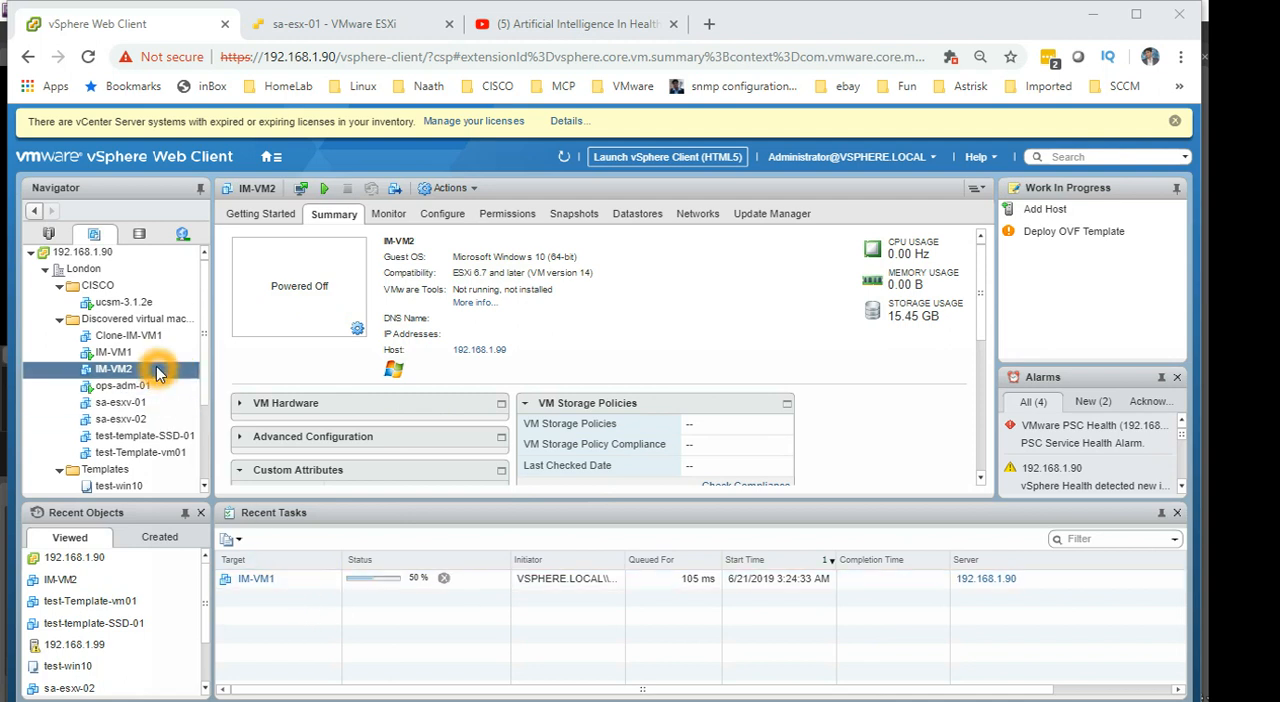
pyautogui.rightClick(157, 376)
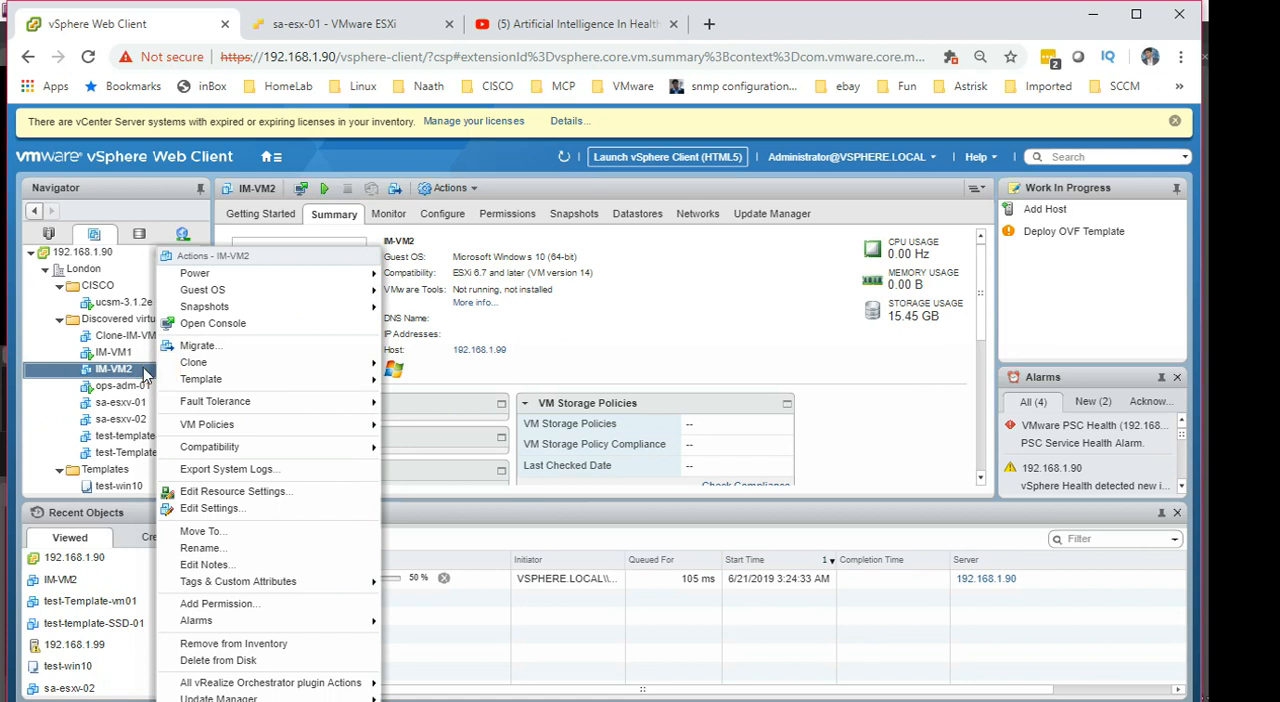
pyautogui.click(114, 374)
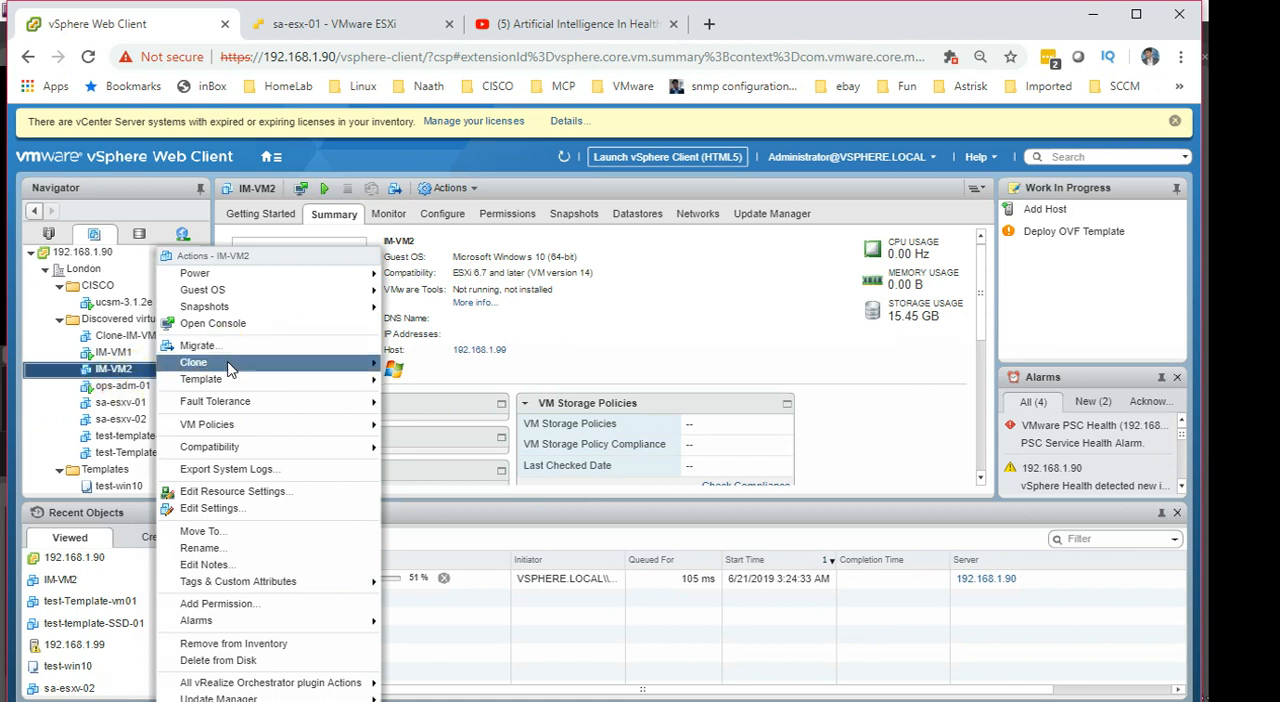
pyautogui.moveTo(230, 362)
pyautogui.click(487, 387)
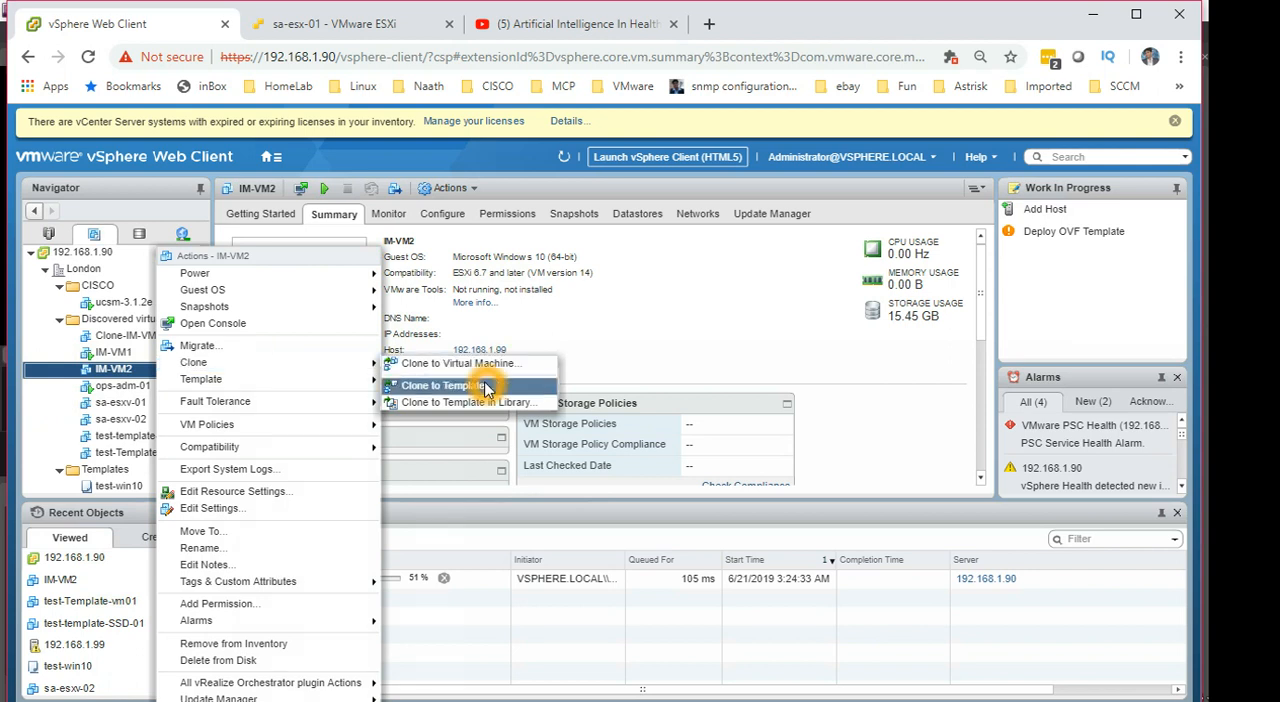
pyautogui.click(487, 387)
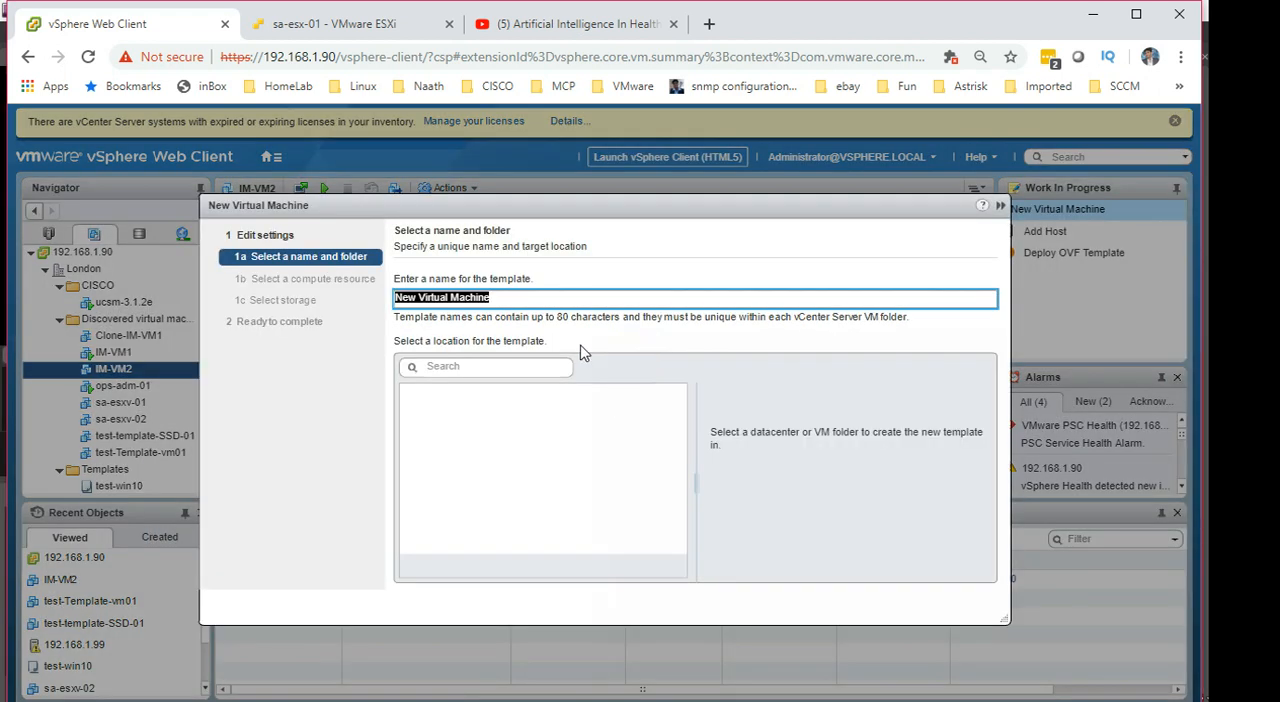
# Step: Name the template Clone-Template-IM-VM2 and place it in London's Templates folder
pyautogui.press('BackSpace')
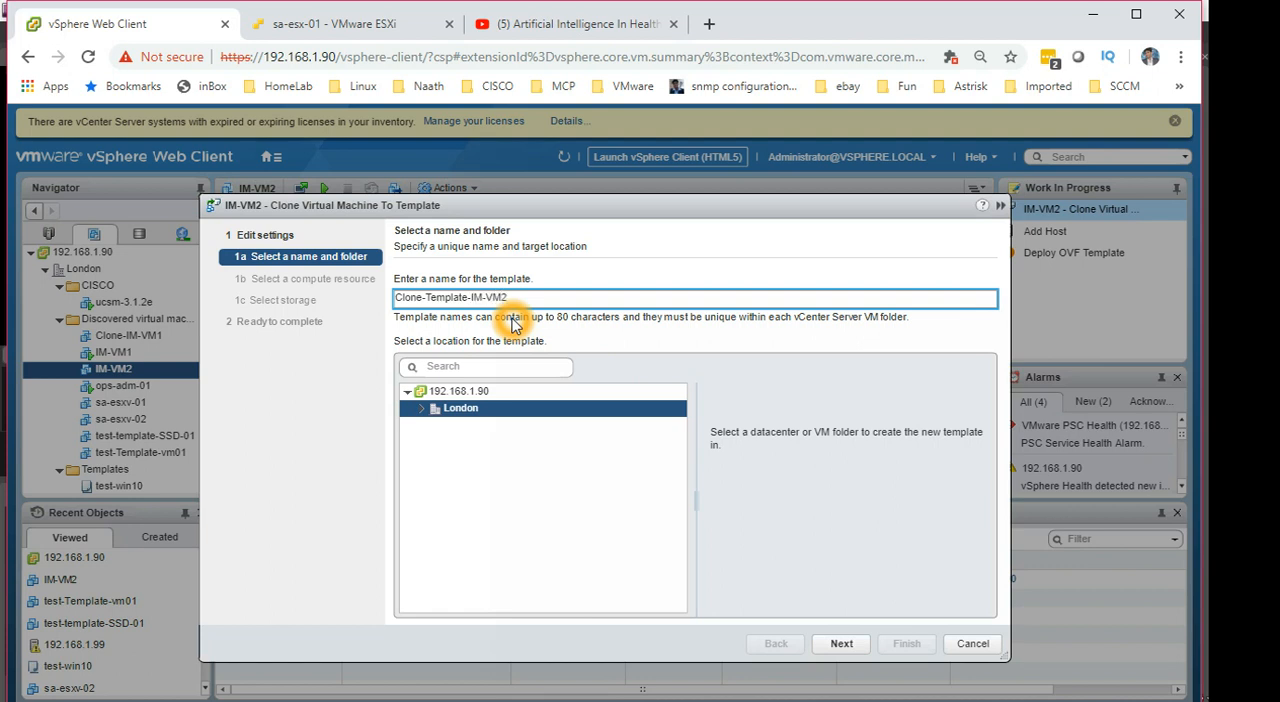
pyautogui.click(421, 408)
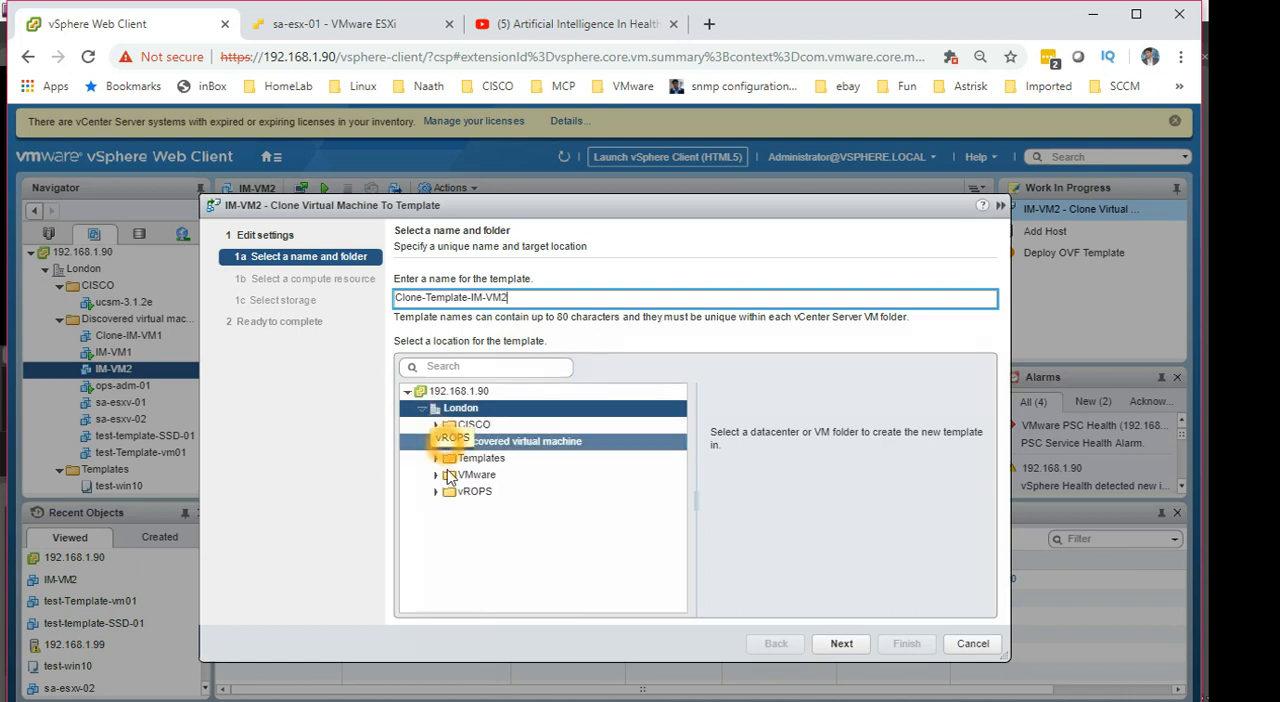
pyautogui.click(434, 460)
pyautogui.click(460, 443)
pyautogui.click(462, 459)
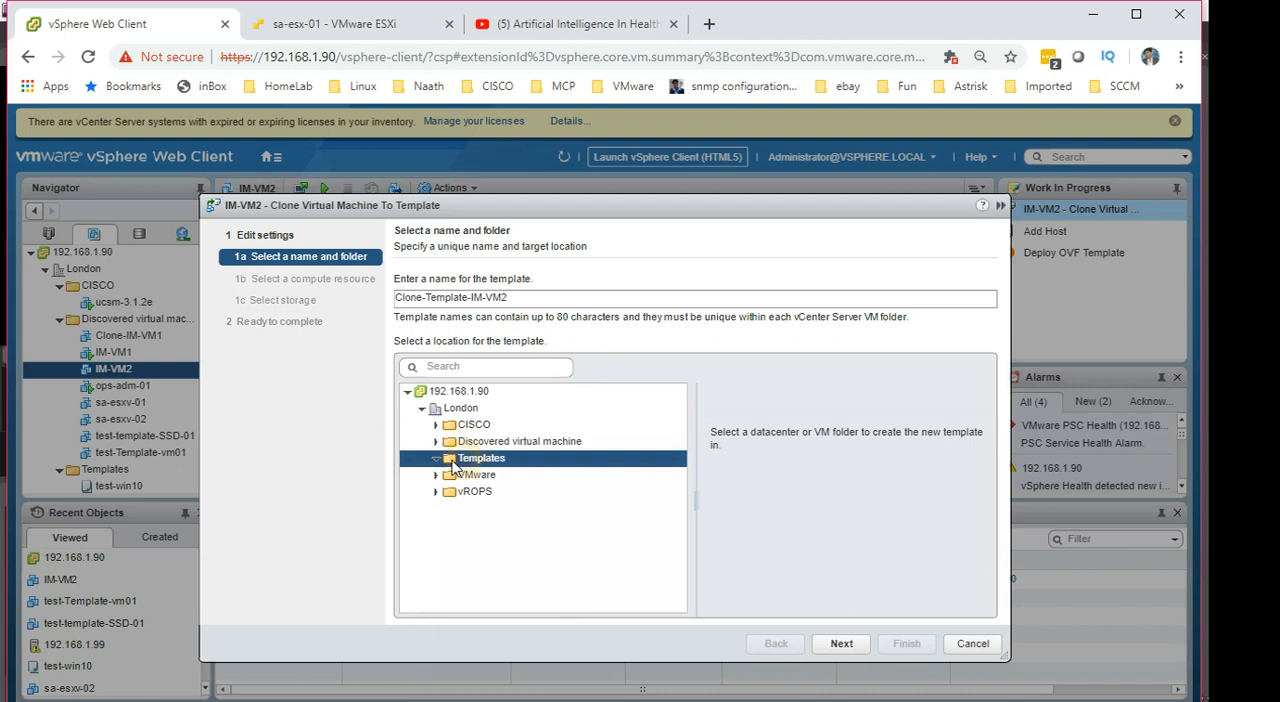
pyautogui.click(853, 645)
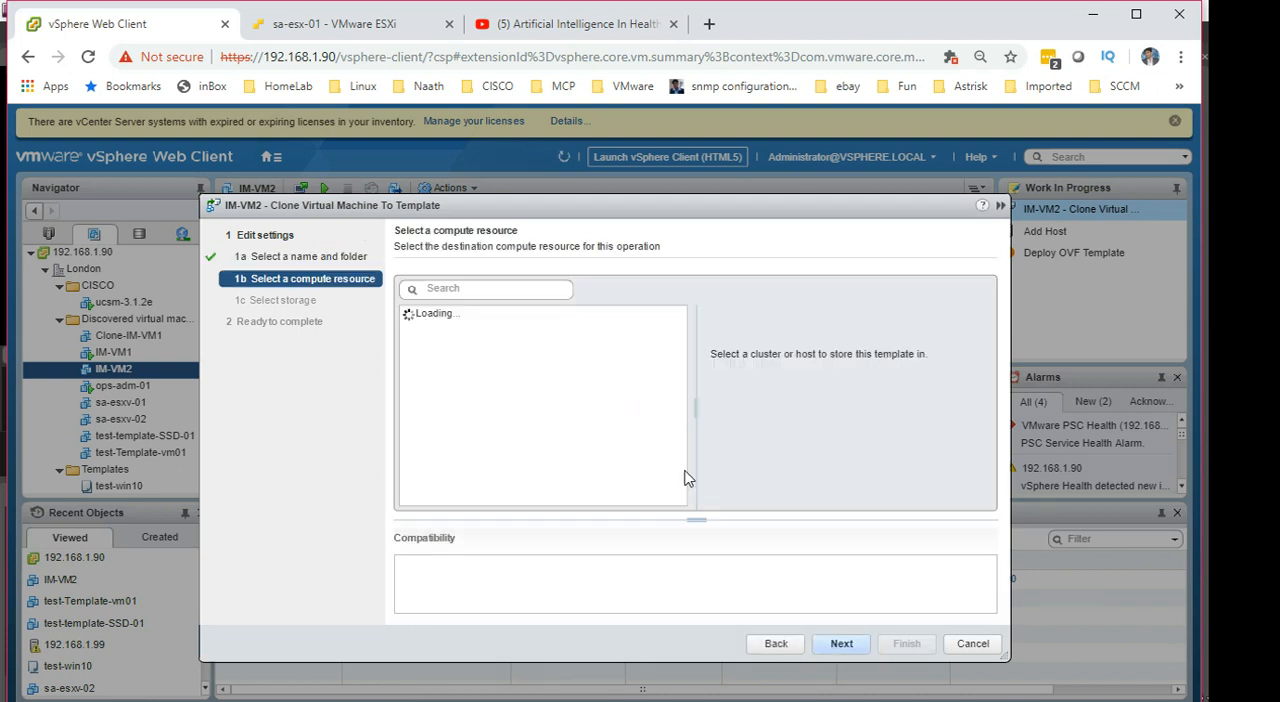
# Step: Choose host 192.168.1.99 in the SA-London cluster as the template's compute resource
pyautogui.click(470, 331)
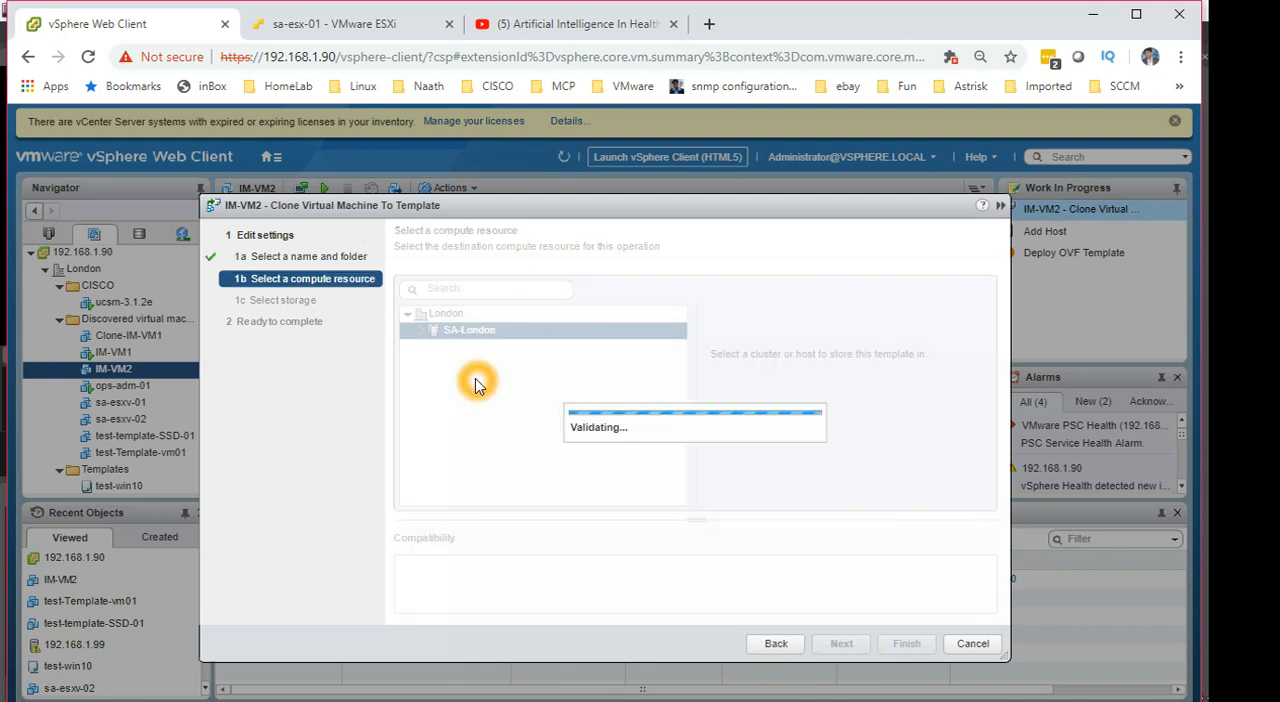
pyautogui.click(421, 330)
pyautogui.click(488, 364)
pyautogui.click(842, 645)
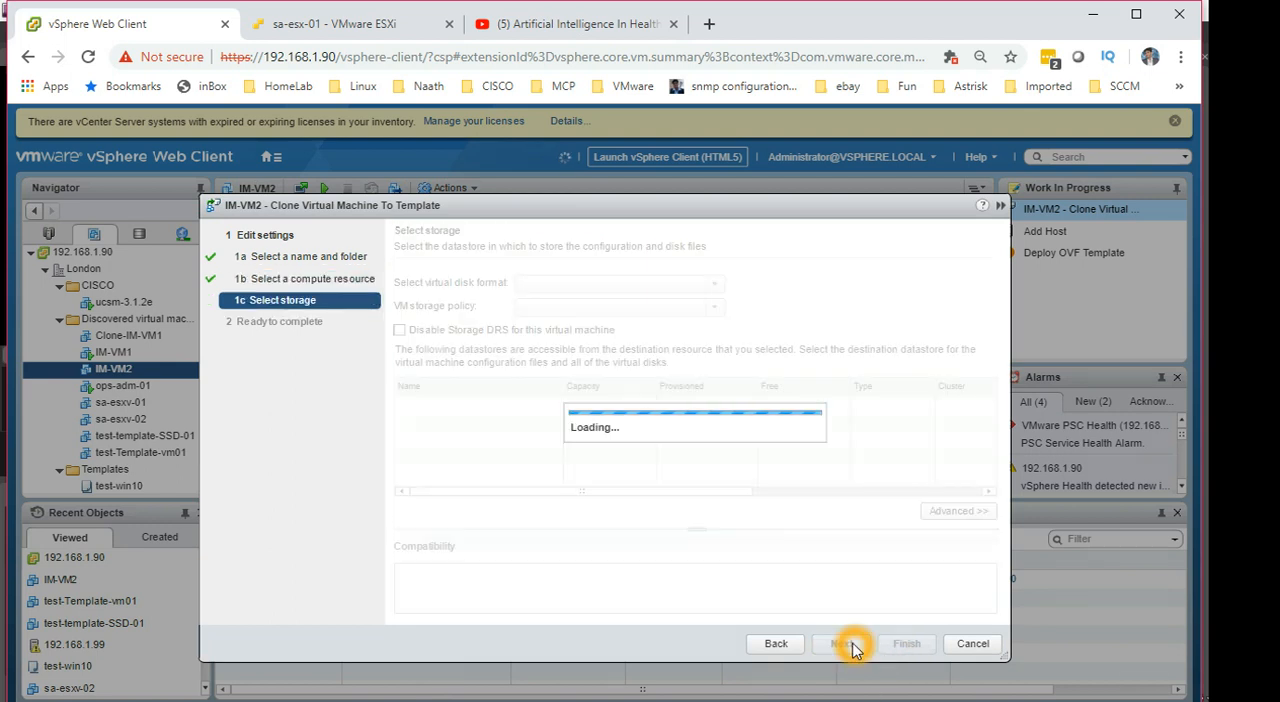
# Step: Store the template on datastore_99 in the same disk format as the source and finish cloning IM-VM2
pyautogui.click(564, 422)
pyautogui.click(580, 390)
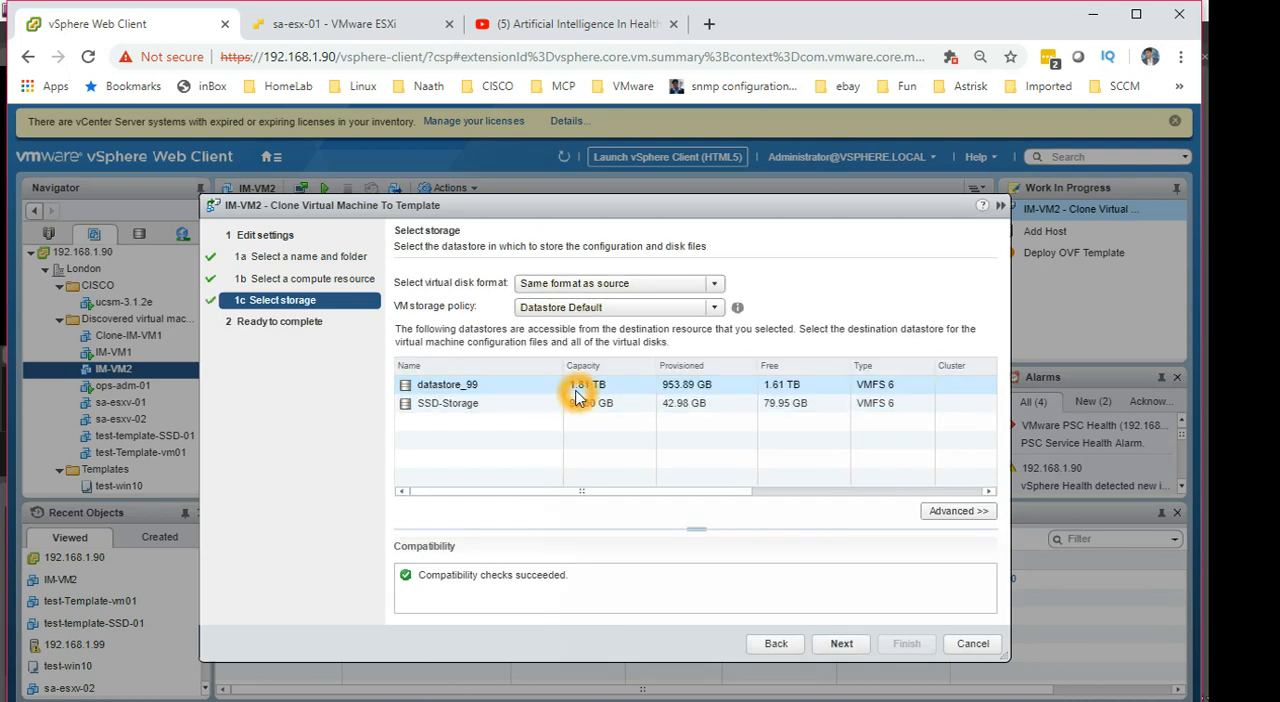
pyautogui.click(846, 643)
pyautogui.click(907, 647)
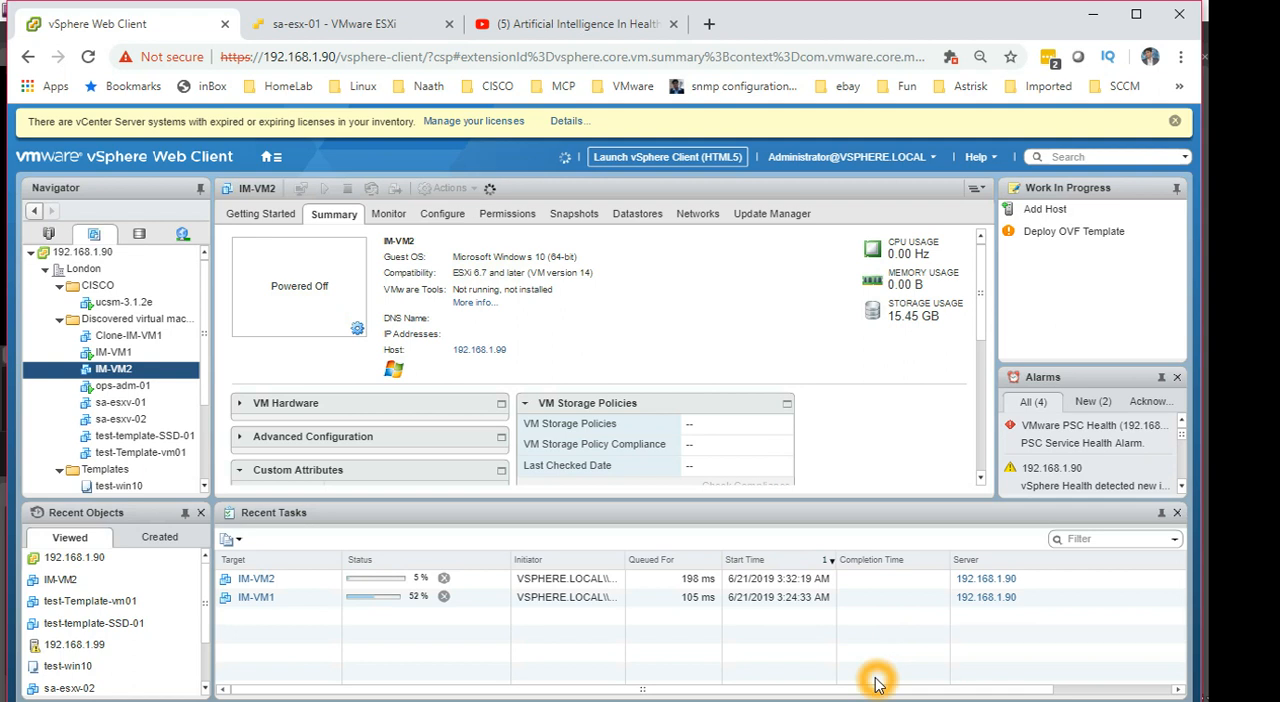
# Step: Examine which migration, settings and cloning actions are offered for IM-VM2 while its template clone is running
pyautogui.click(330, 460)
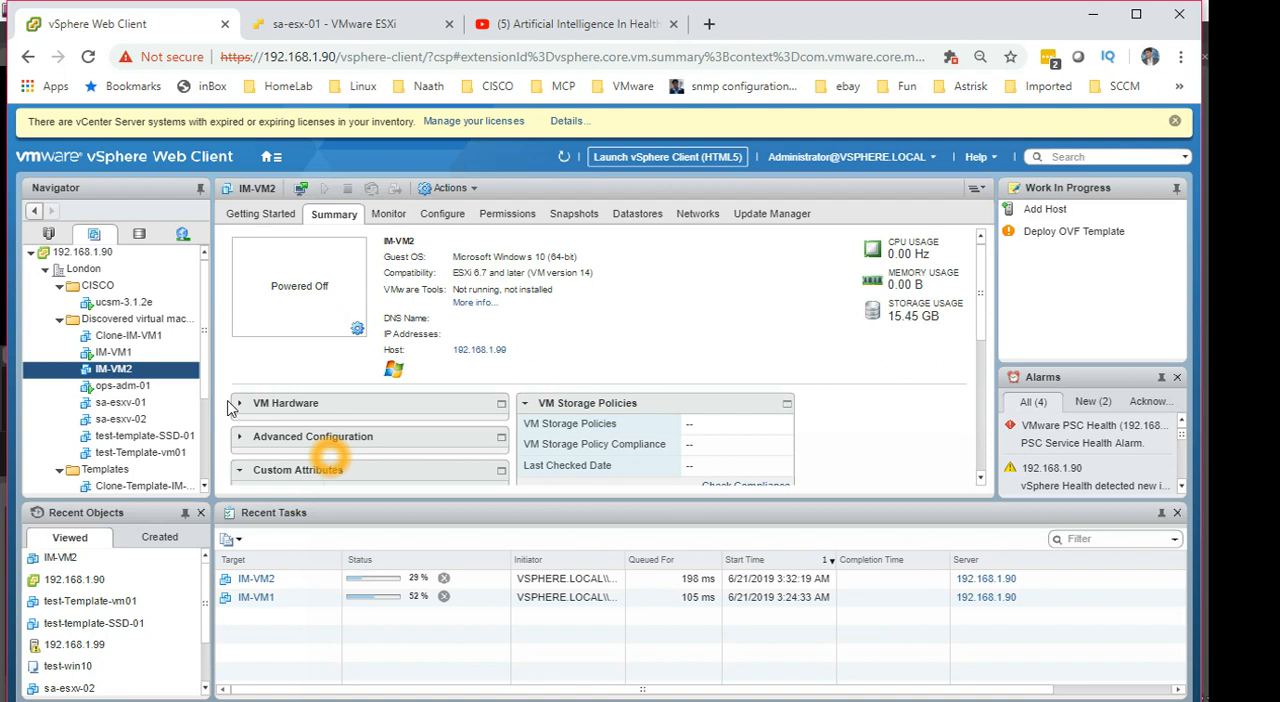
pyautogui.click(134, 372)
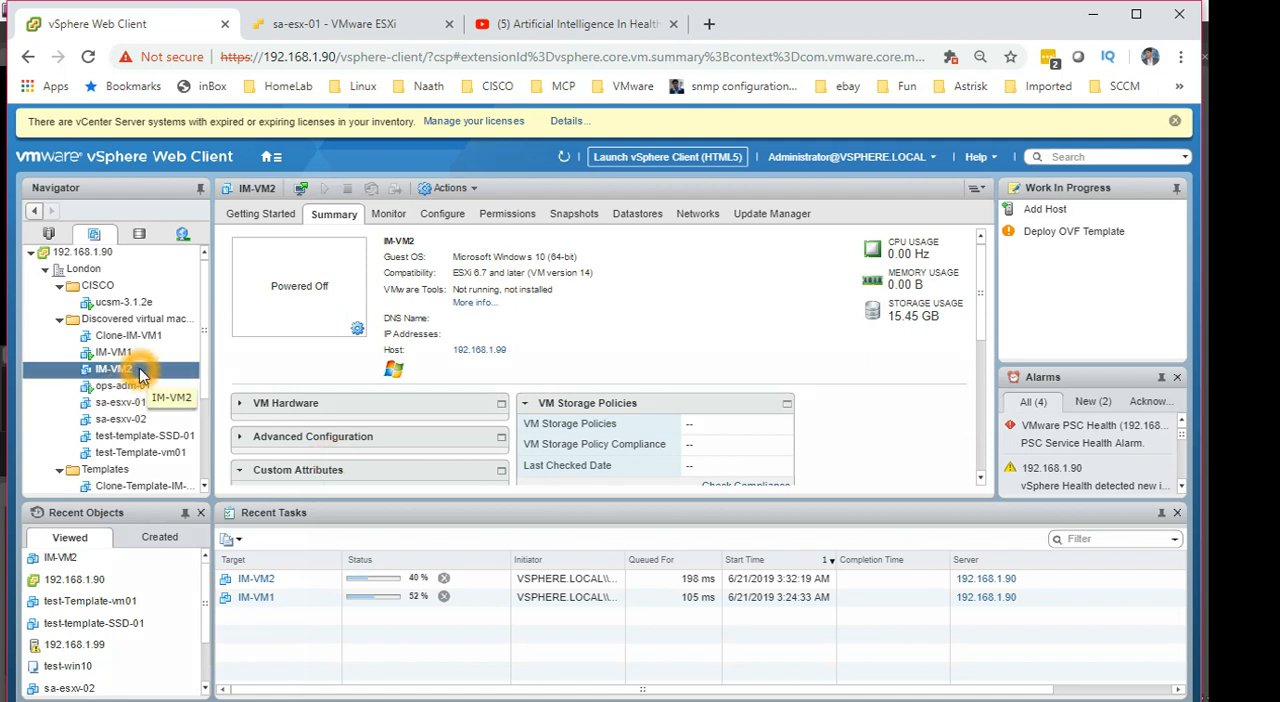
pyautogui.rightClick(140, 374)
pyautogui.moveTo(147, 368)
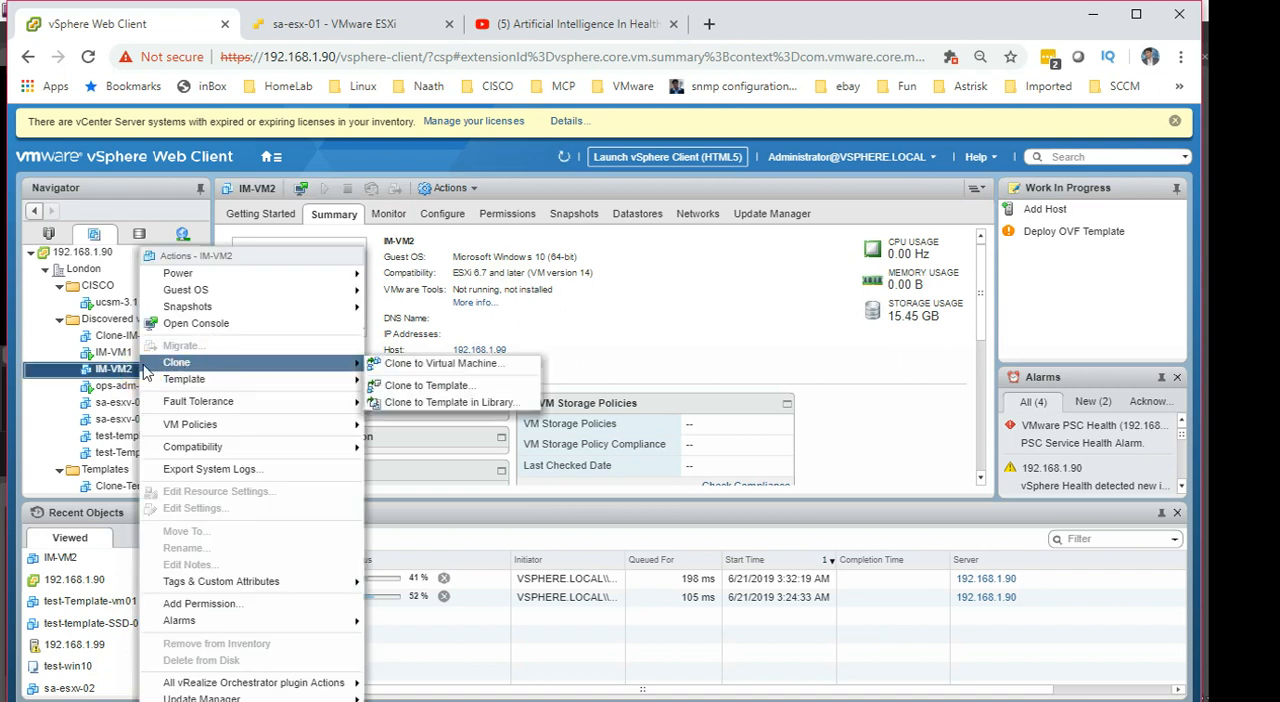
pyautogui.click(172, 345)
pyautogui.click(185, 349)
pyautogui.click(182, 348)
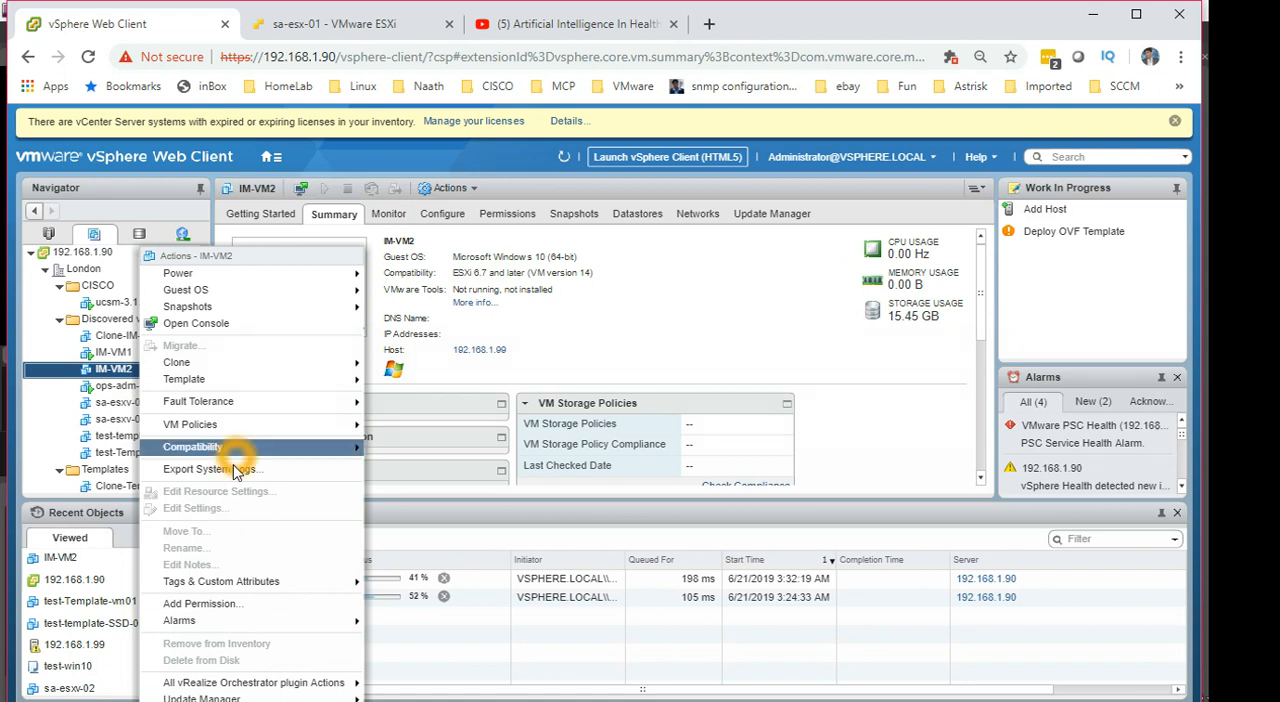
pyautogui.click(253, 378)
pyautogui.moveTo(253, 370)
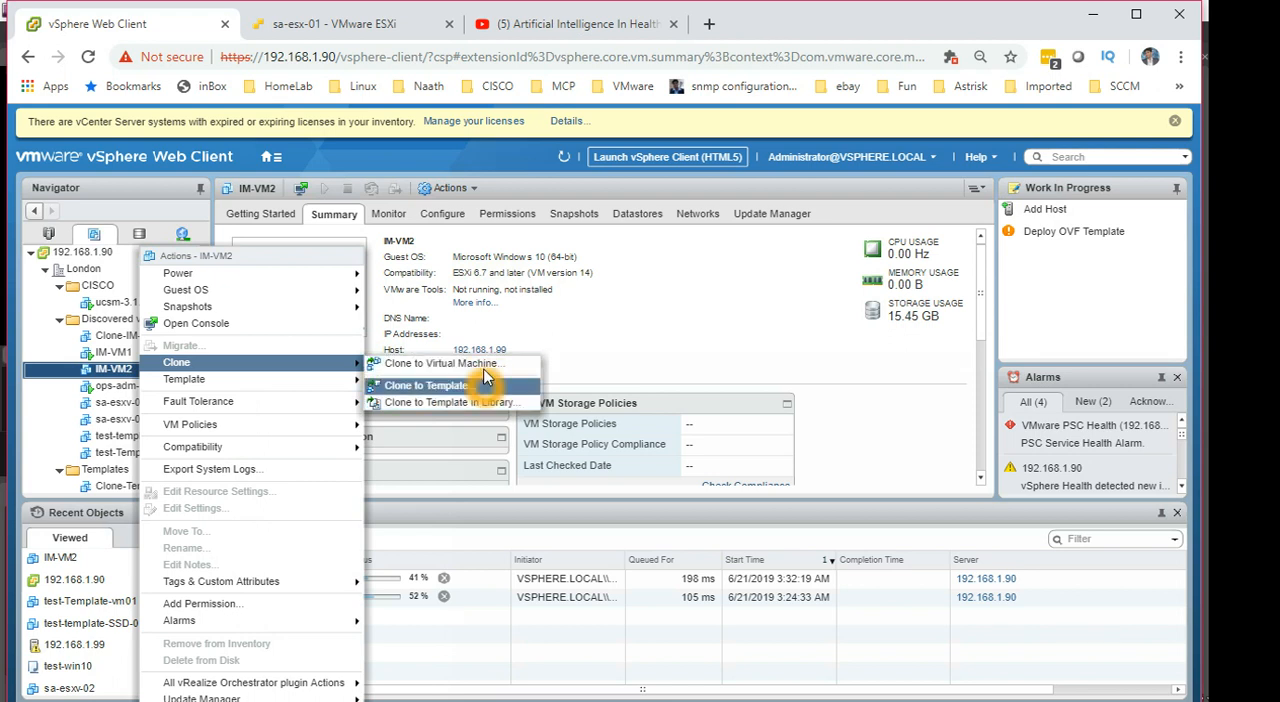
pyautogui.click(638, 338)
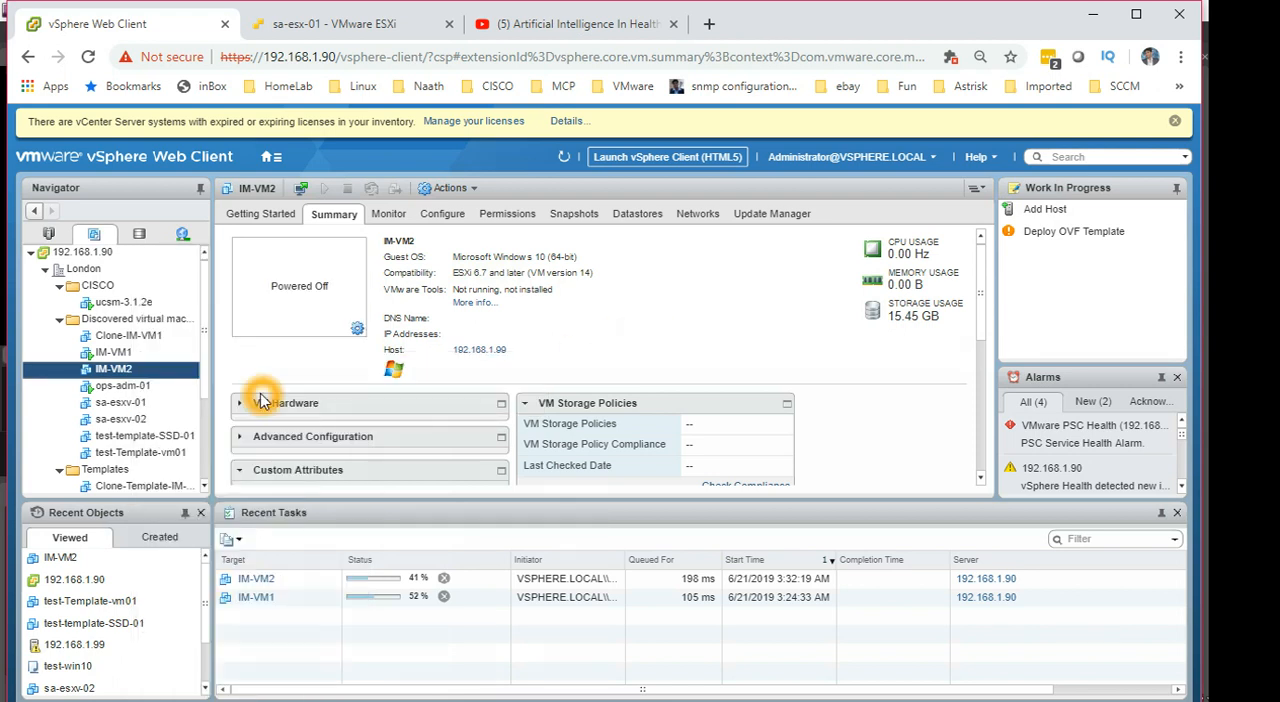
# Step: Examine which migration, cloning and removal actions are offered for the powered-on IM-VM1 while it is being cloned
pyautogui.rightClick(143, 360)
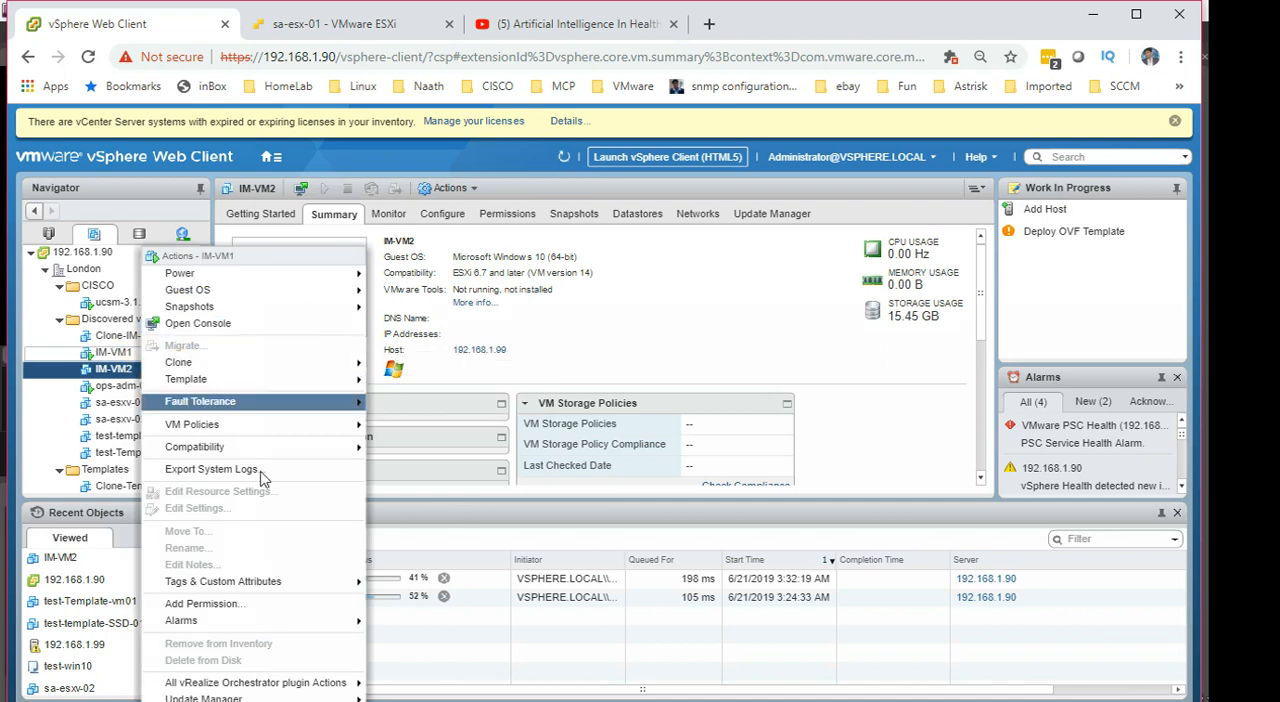
pyautogui.click(116, 352)
pyautogui.click(195, 337)
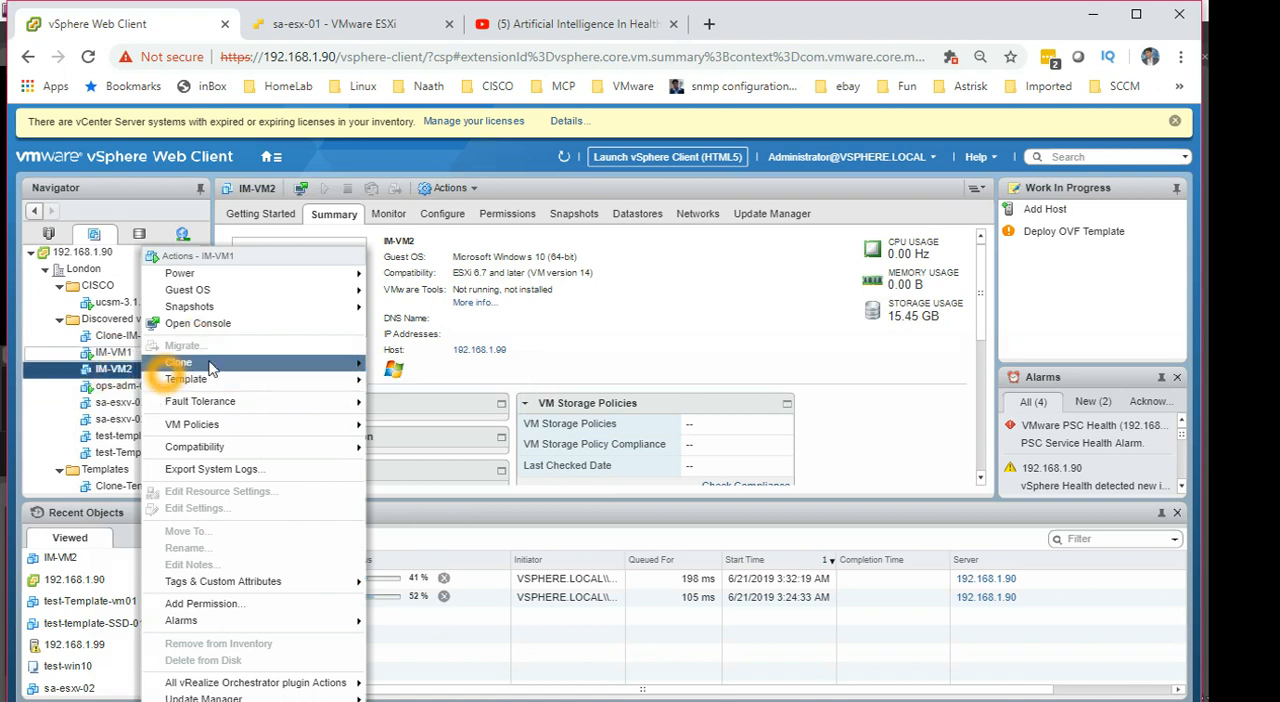
pyautogui.moveTo(163, 363)
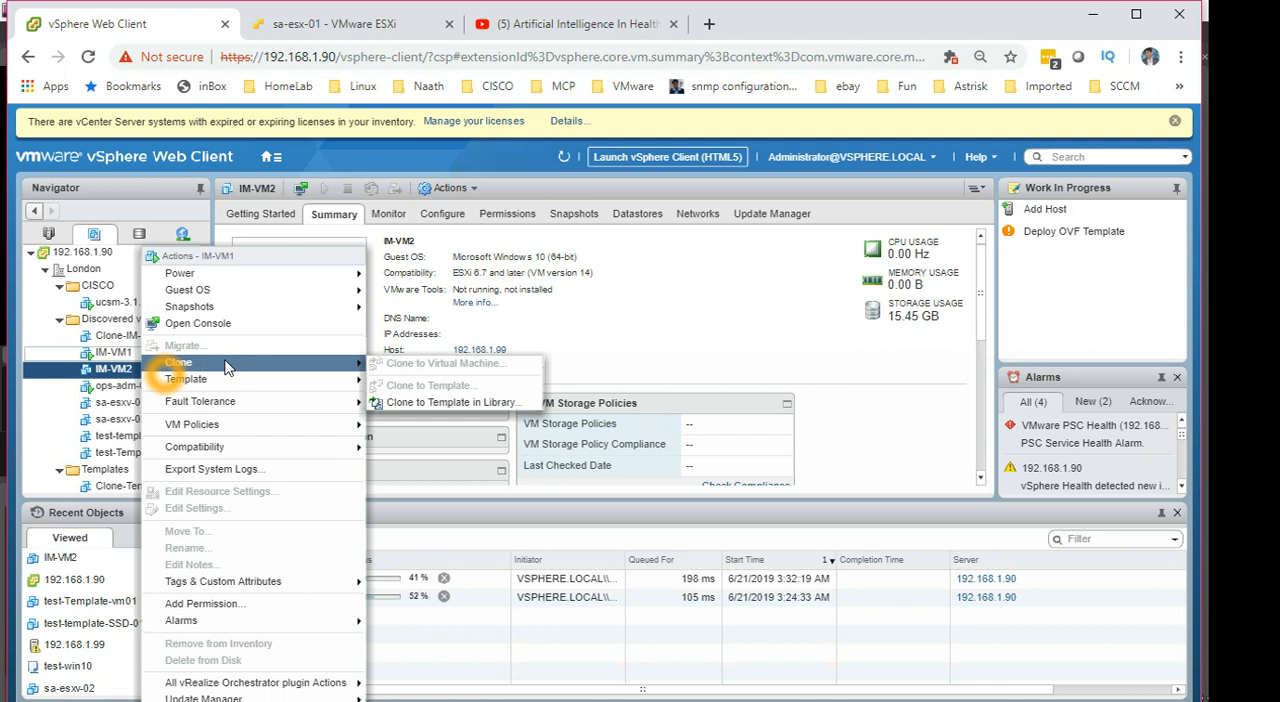
pyautogui.click(430, 379)
pyautogui.click(441, 366)
pyautogui.click(185, 351)
pyautogui.click(194, 354)
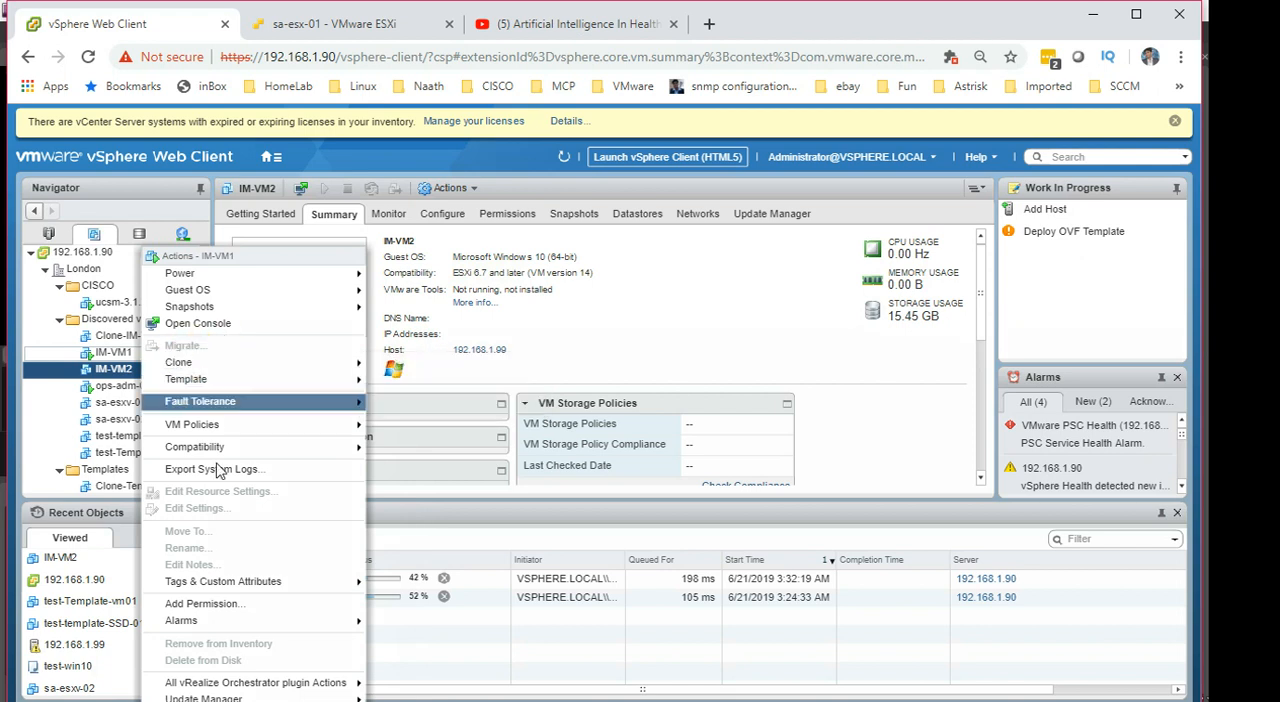
pyautogui.click(240, 647)
pyautogui.click(569, 354)
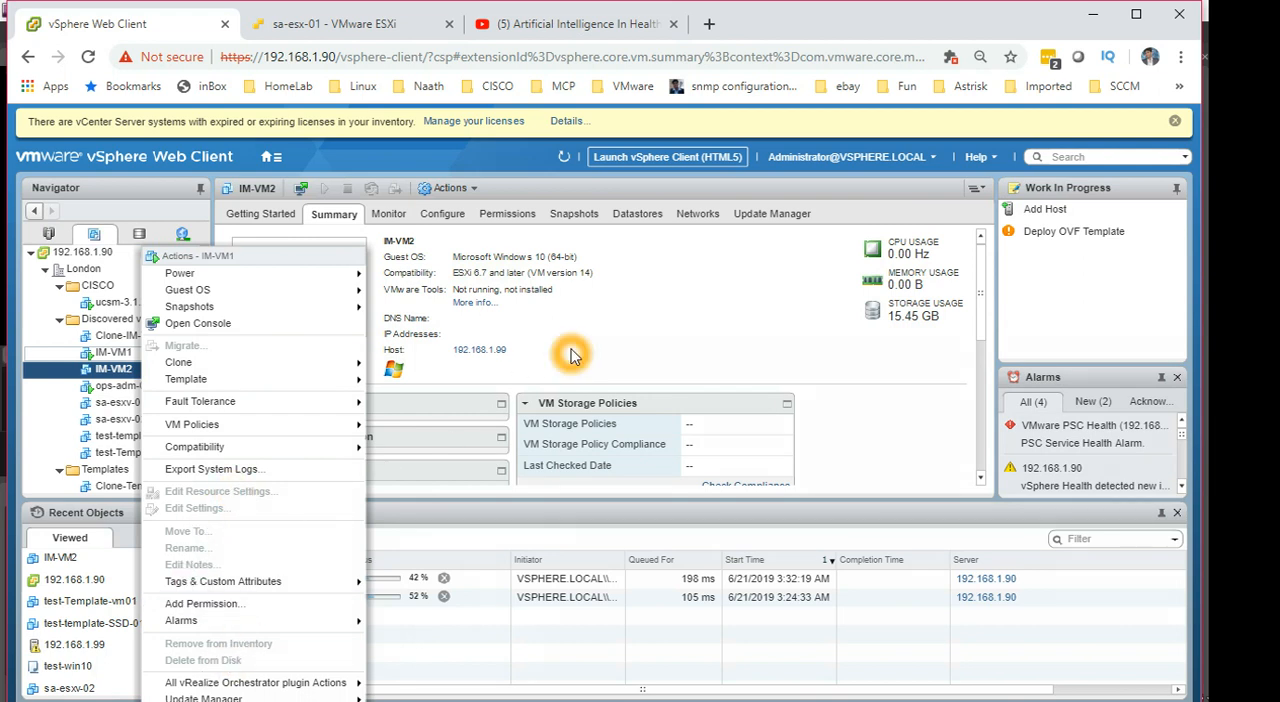
# Step: Review the powered-off IM-VM2's cloning options again for comparison with IM-VM1, and dismiss them without starting a clone
pyautogui.rightClick(143, 370)
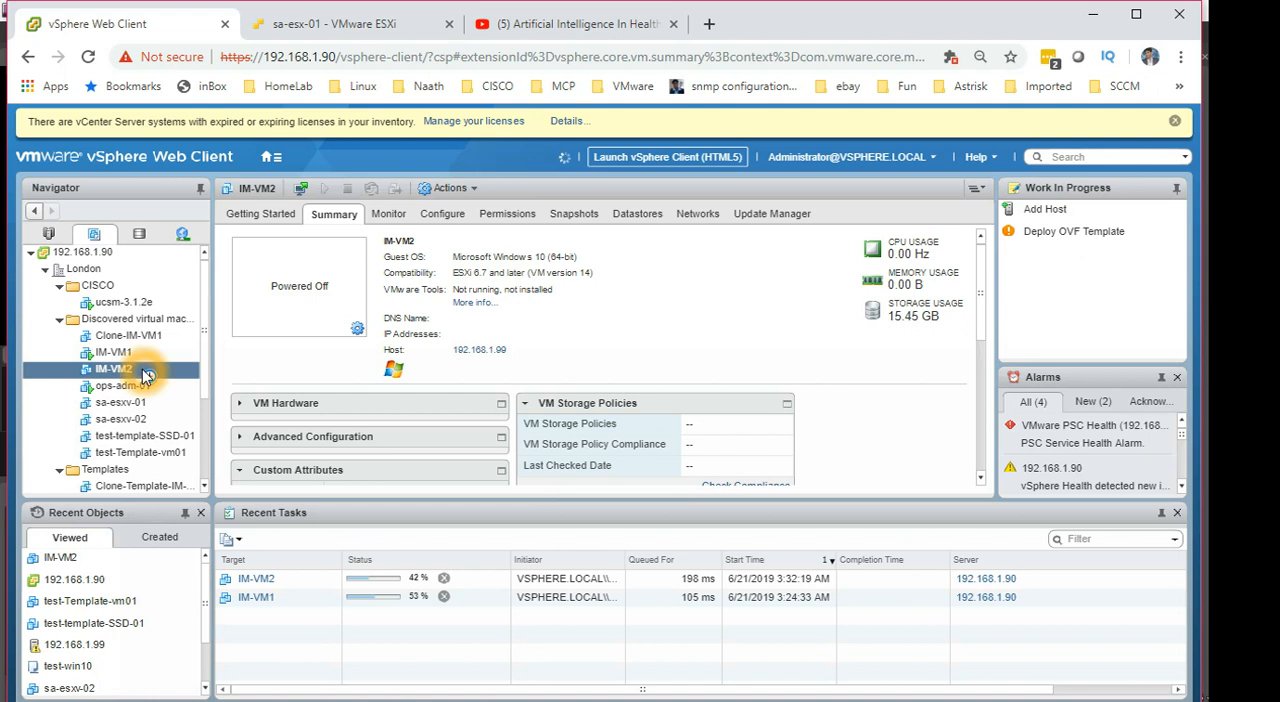
pyautogui.click(203, 349)
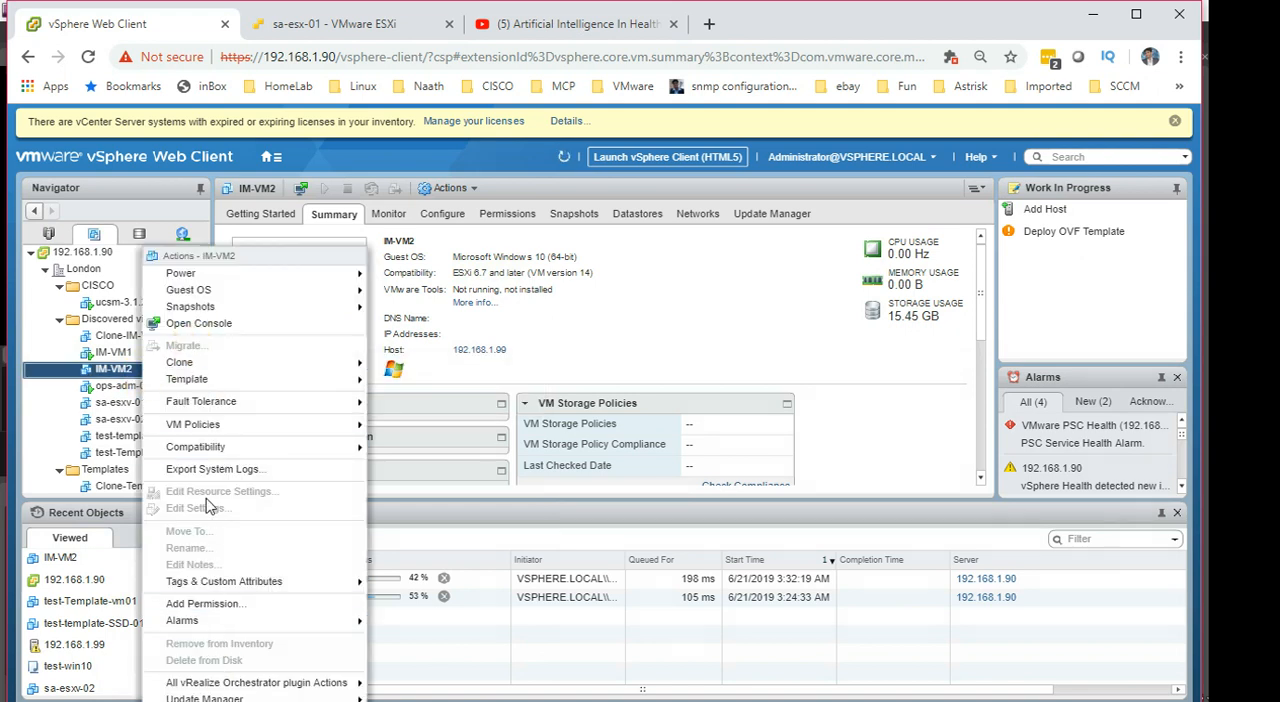
pyautogui.click(117, 379)
pyautogui.click(255, 380)
pyautogui.moveTo(257, 366)
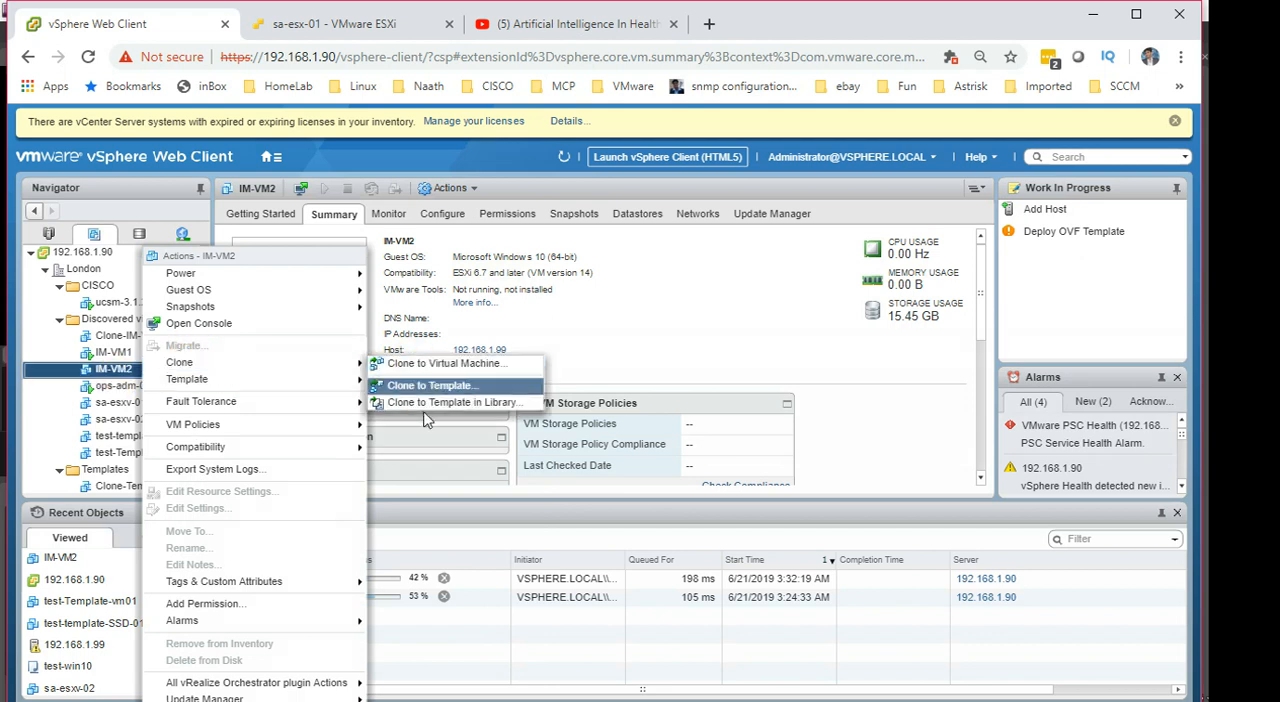
pyautogui.click(470, 364)
pyautogui.click(680, 343)
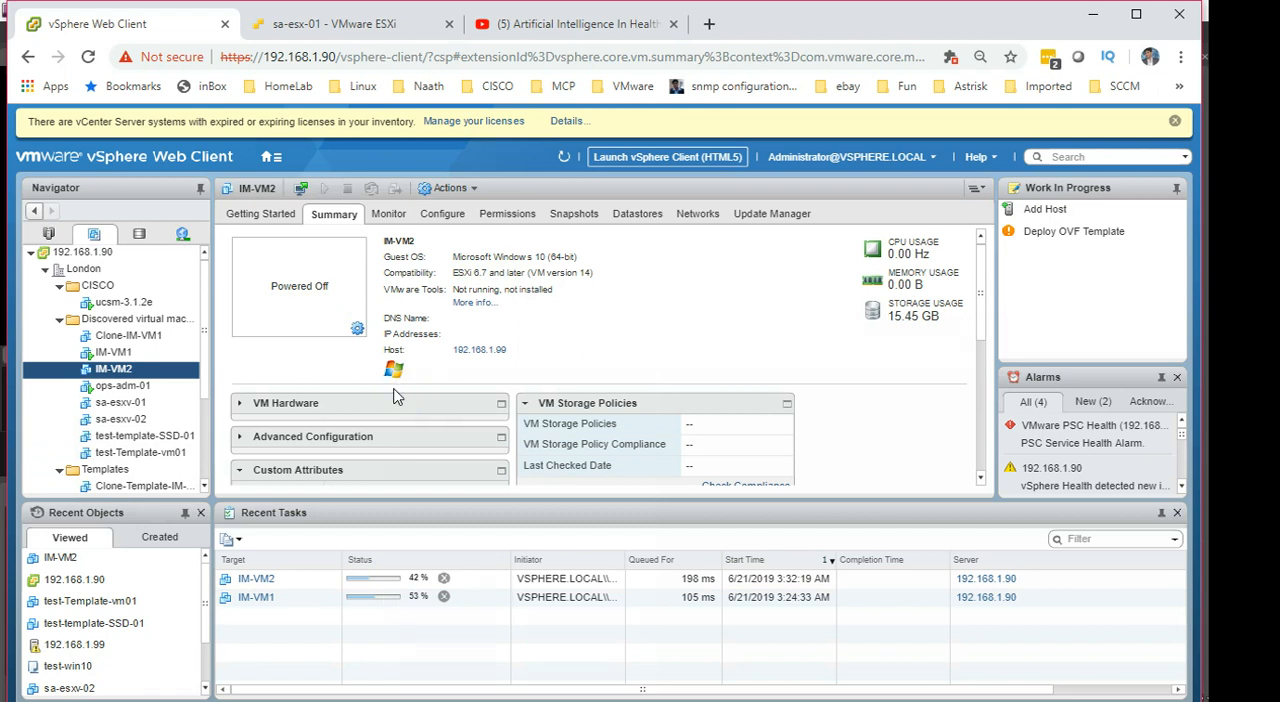
pyautogui.click(601, 375)
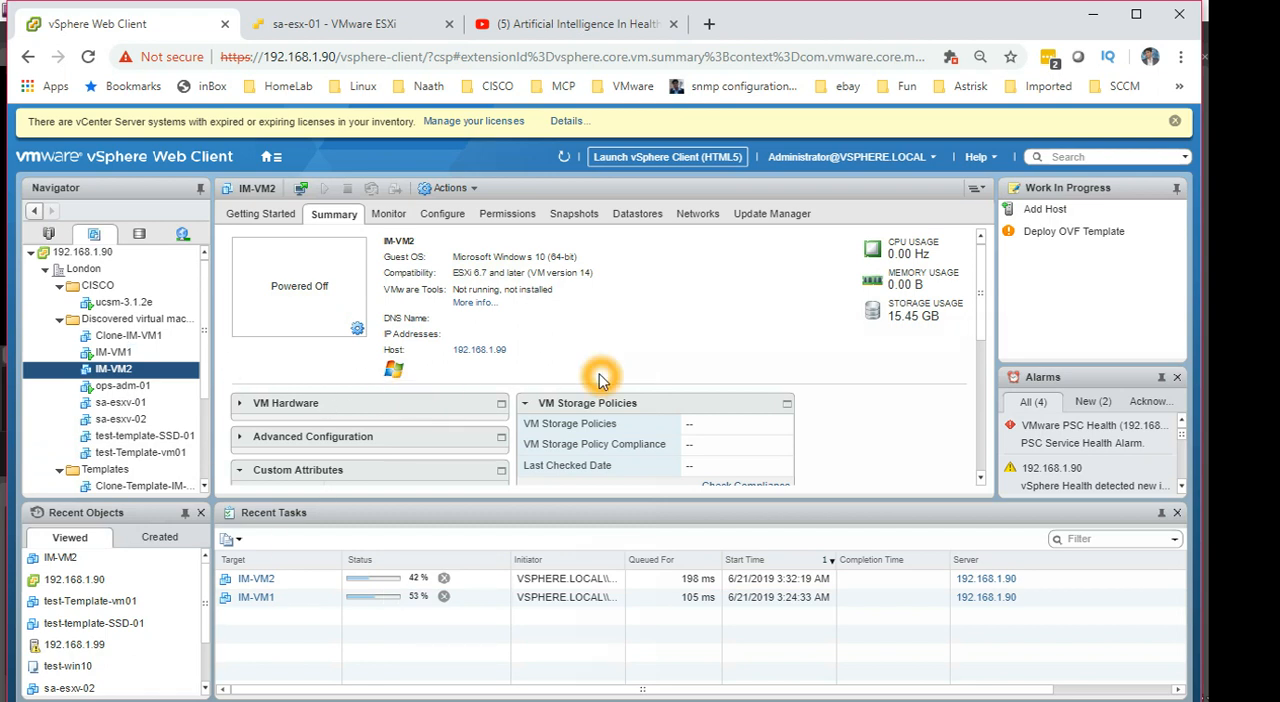
pyautogui.click(620, 359)
# Step: Switch to the PowerPoint slide show and advance from the Clone Demo slide through the closing slide's Twitter and blog lines
pyautogui.hotkey('alt', 'Tab')
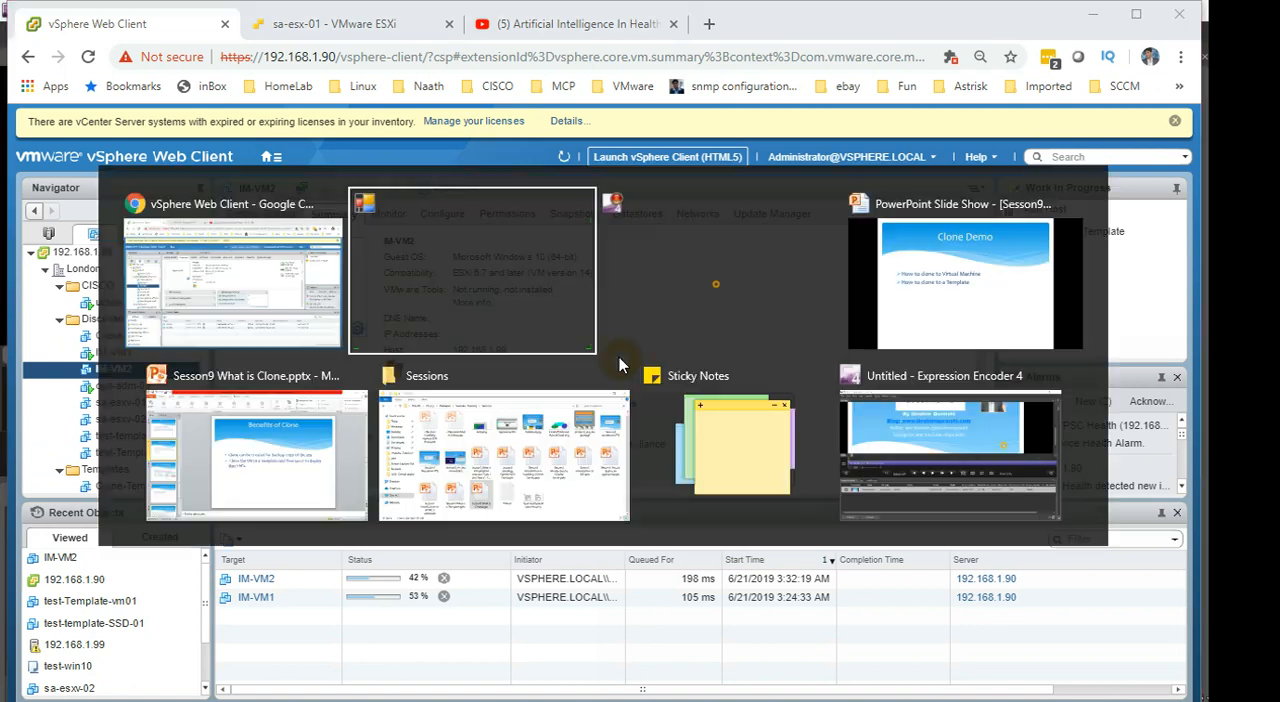
pyautogui.hotkey('alt', 'Tab')
pyautogui.hotkey('alt', 'Tab')
pyautogui.click(590, 430)
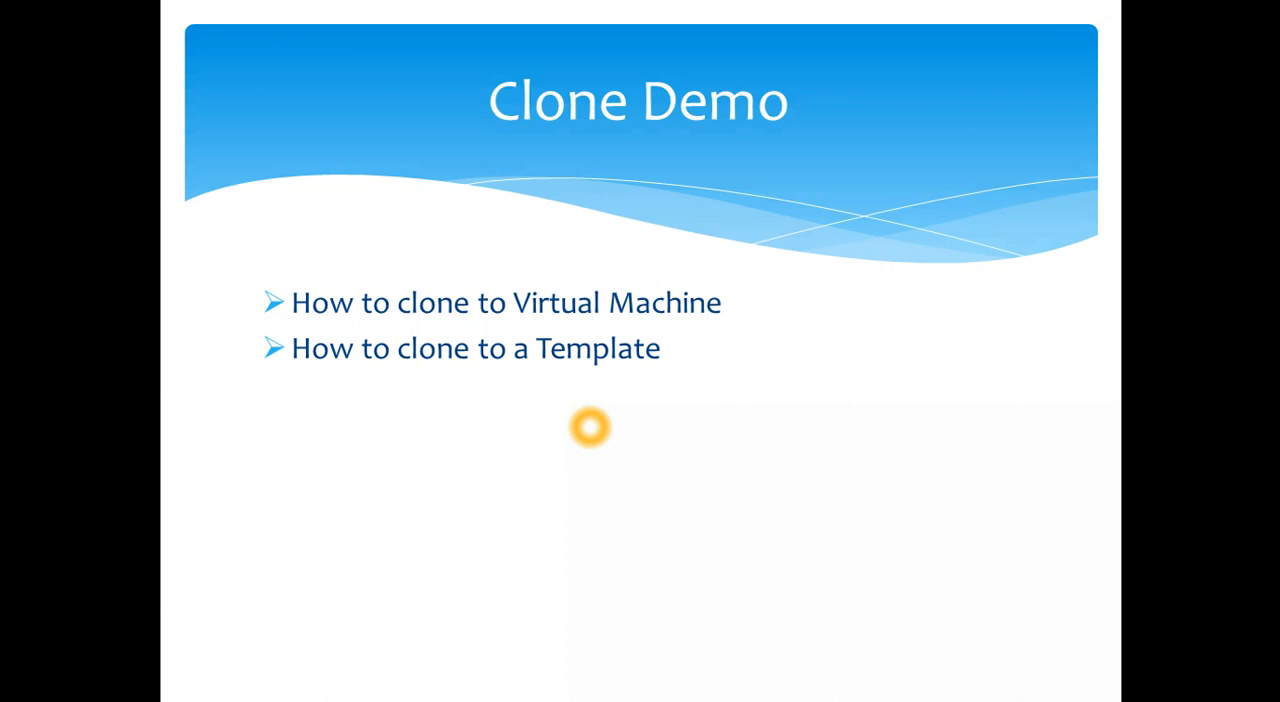
pyautogui.press('Right')
pyautogui.press('Right')
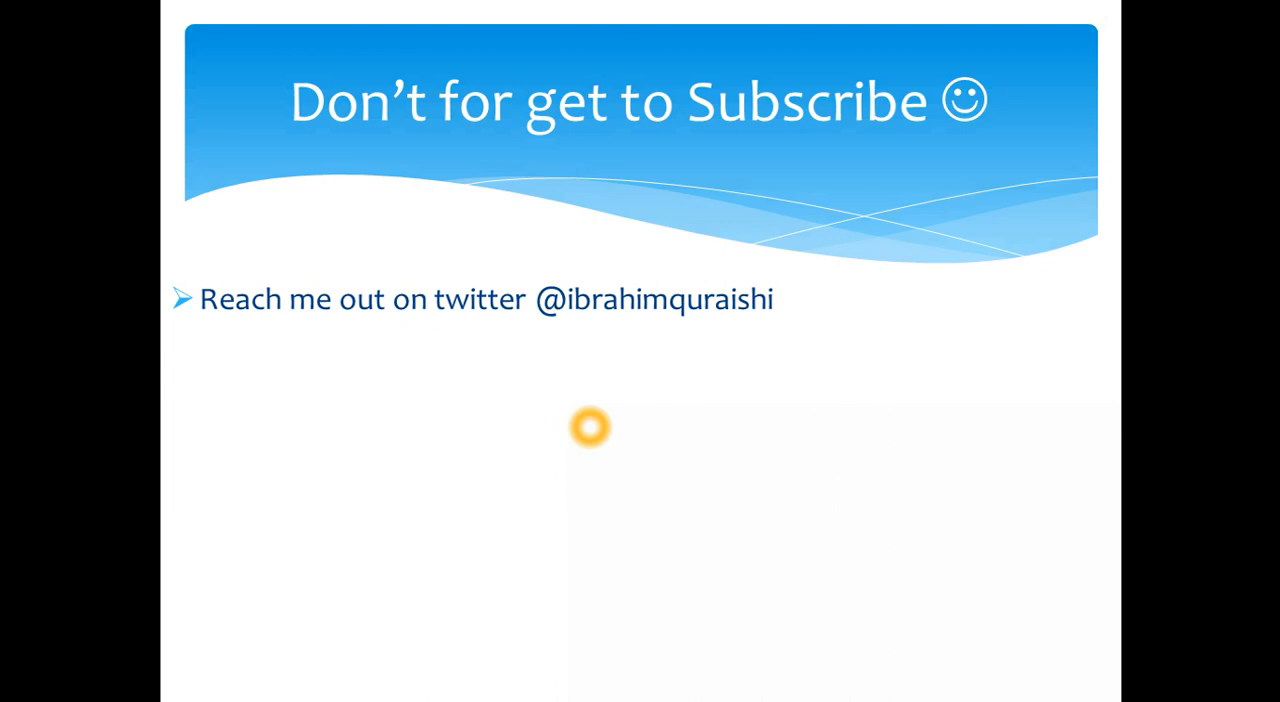
pyautogui.press('Right')
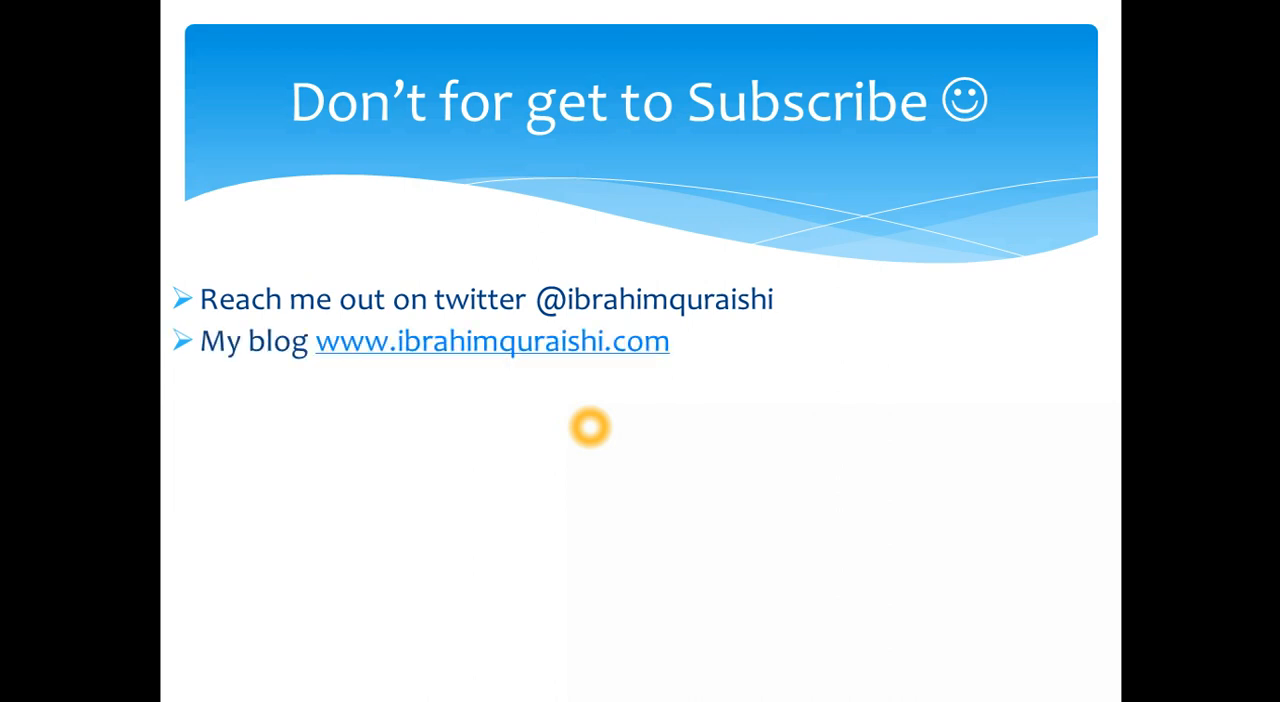